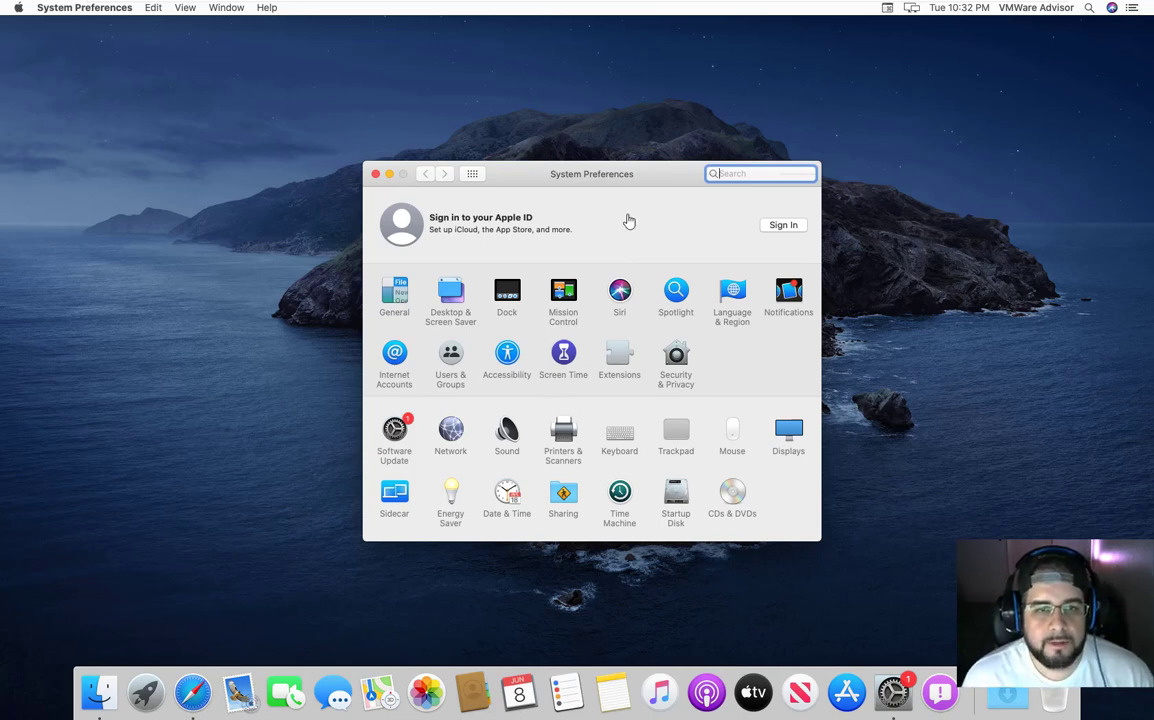
Bring up the VMware toolbar to reach the Windows Server 2019 AD tab
mouse_move(716, 9)
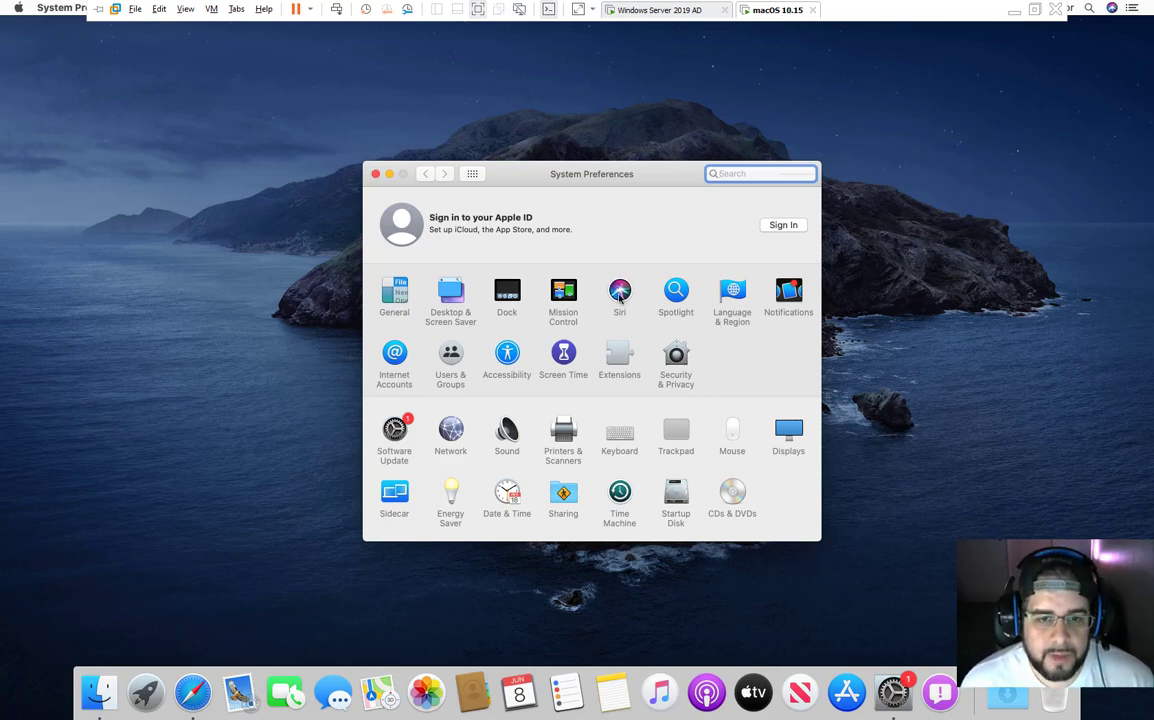
Switch to the Windows Server 2019 AD machine and open Active Directory Users and Computers
left_click(622, 10)
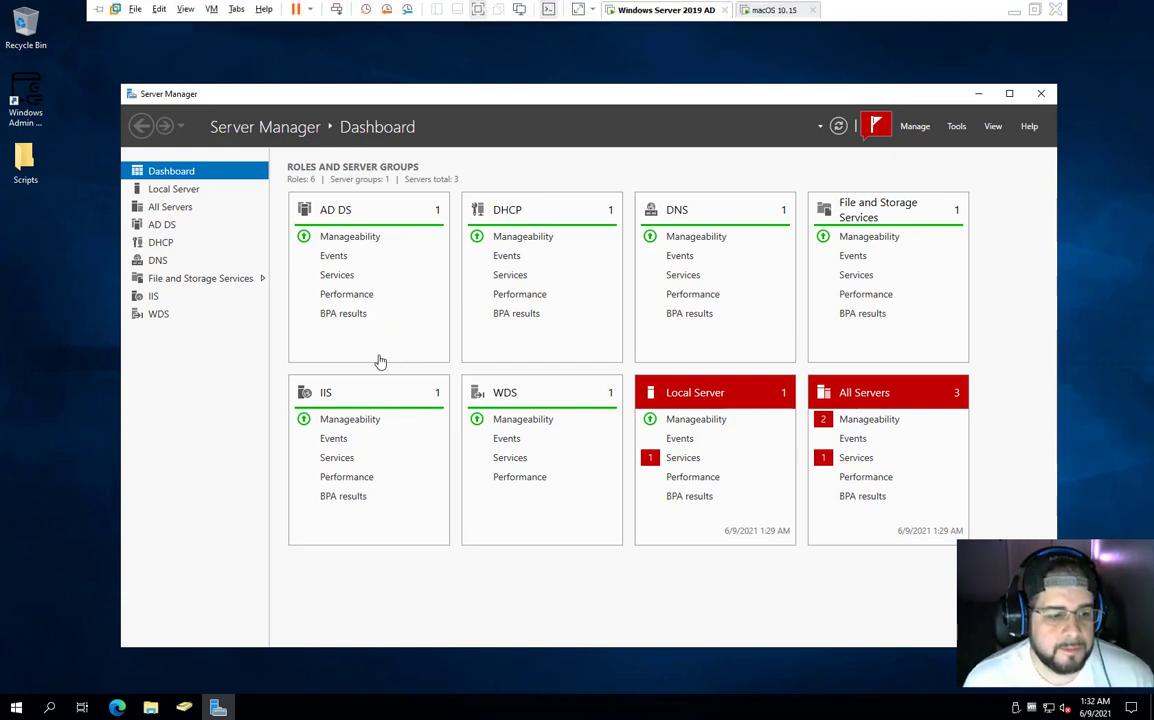
left_click(184, 707)
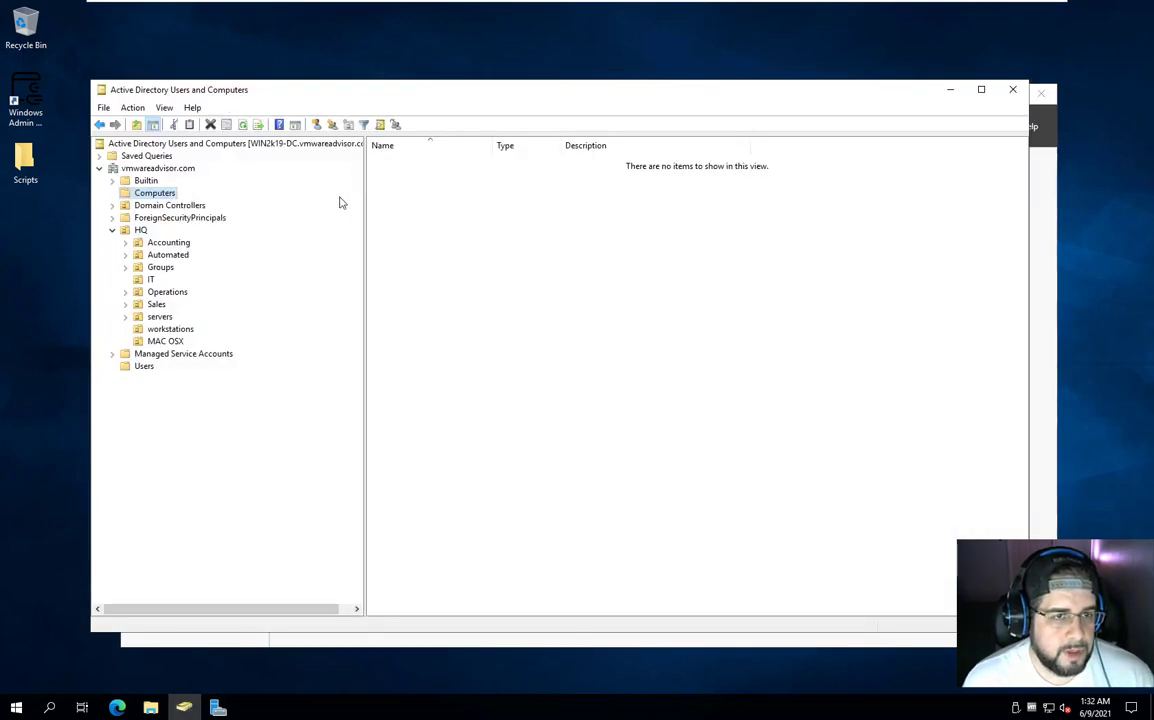
right_click(422, 210)
key("Escape")
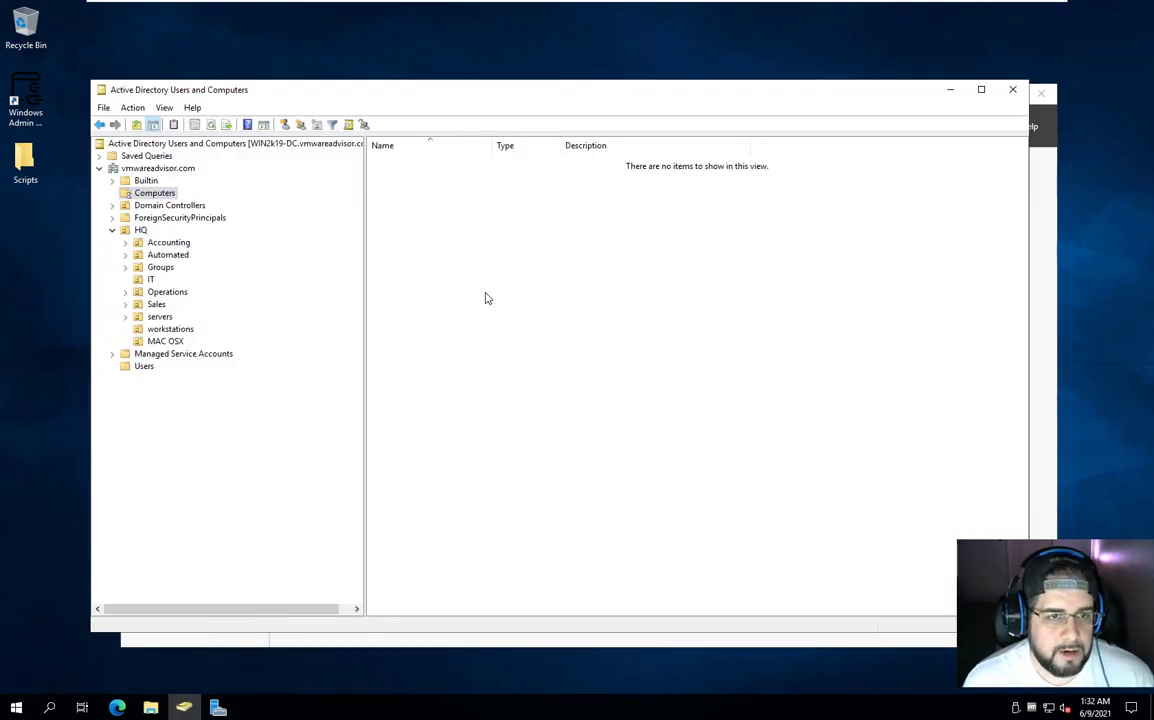
Confirm the MAC OSX unit is empty compared with the servers and workstations units
left_click(162, 342)
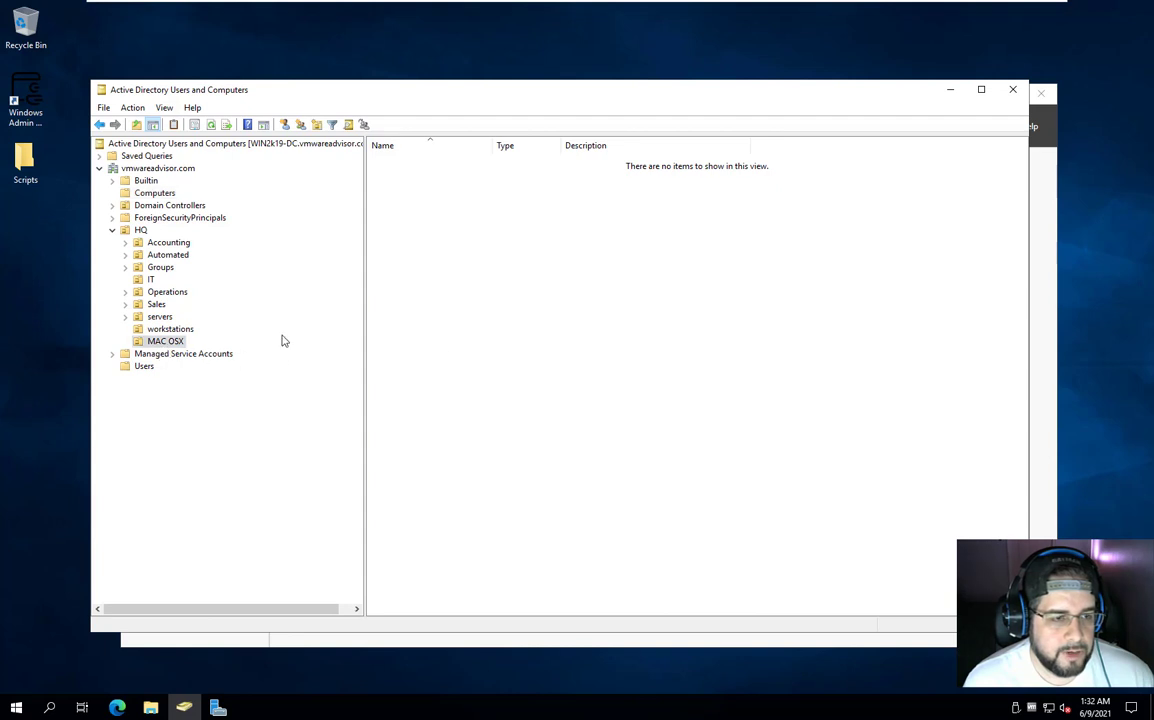
left_click(160, 316)
left_click(170, 329)
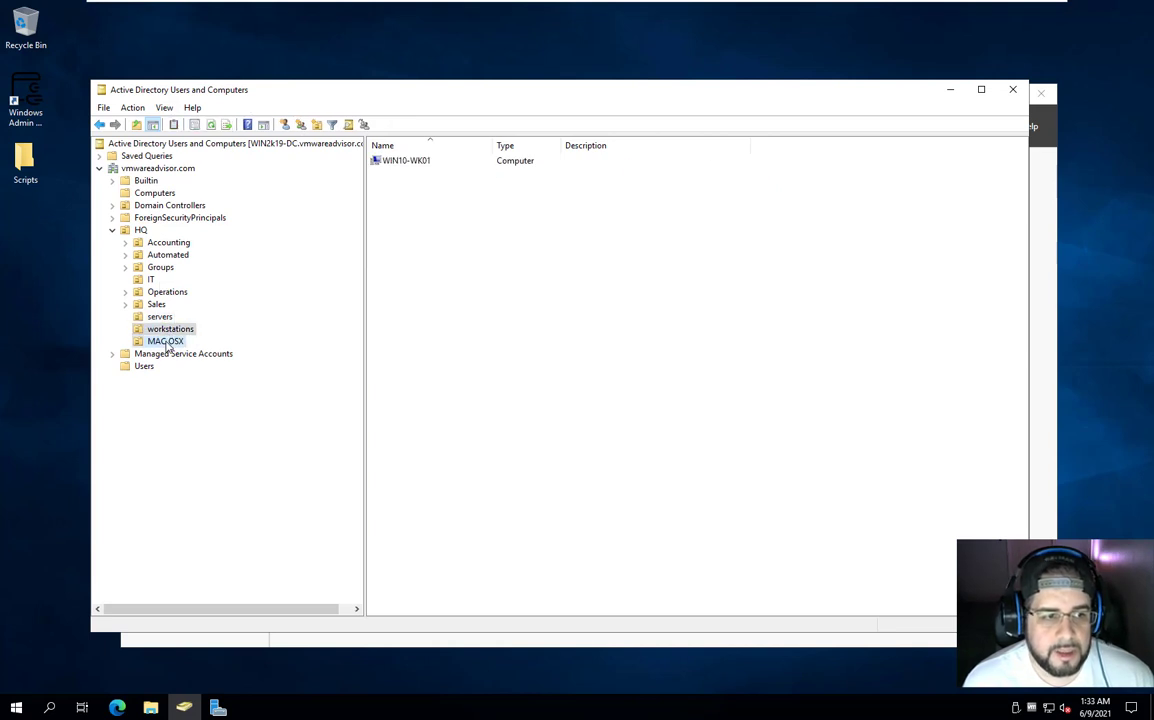
left_click(165, 341)
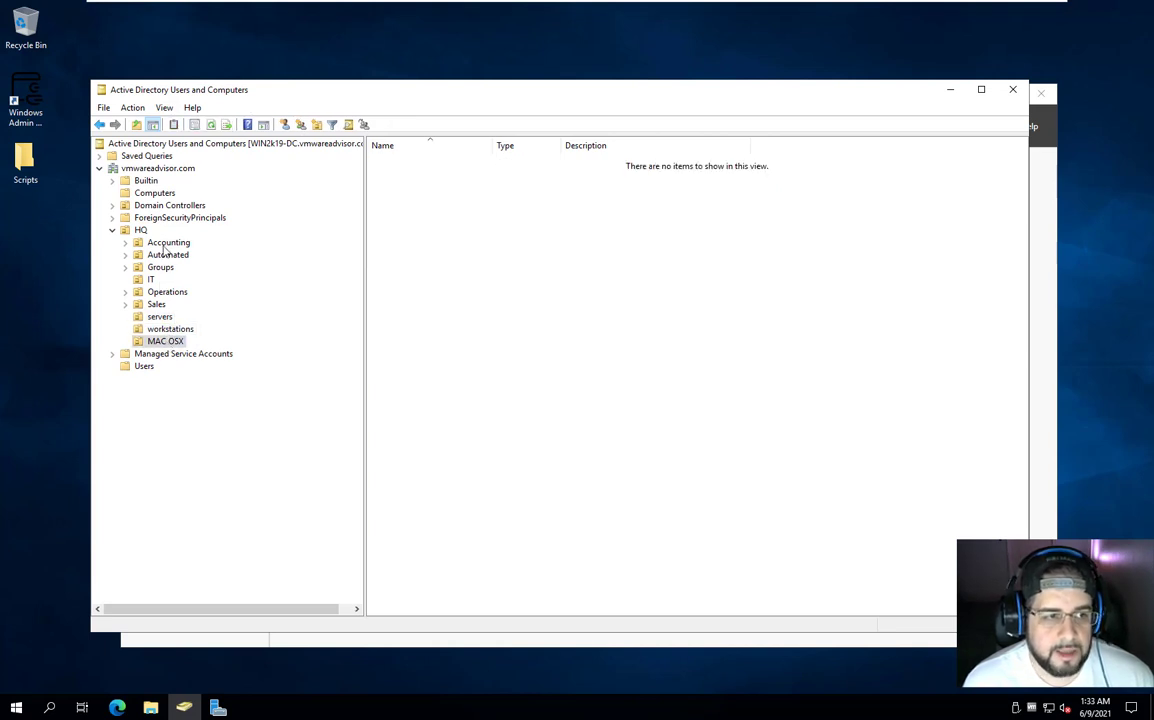
left_click(1047, 222)
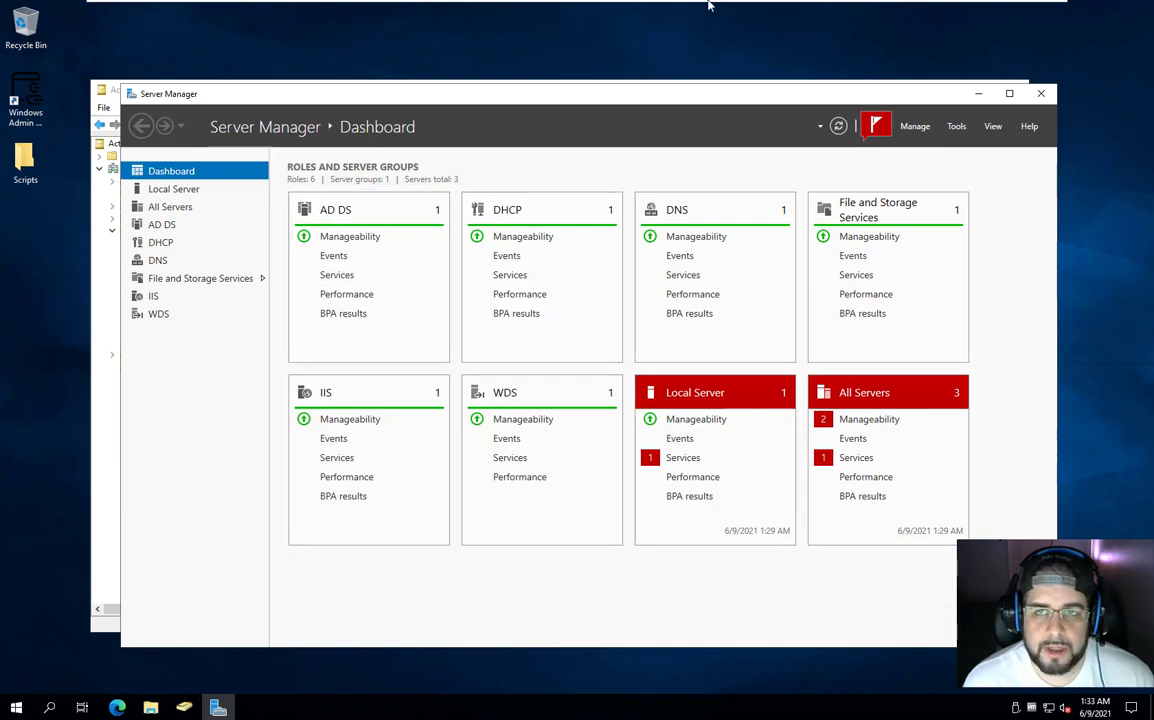
Back on the Mac, unlock the Users & Groups Login Options with the admin password
left_click(773, 10)
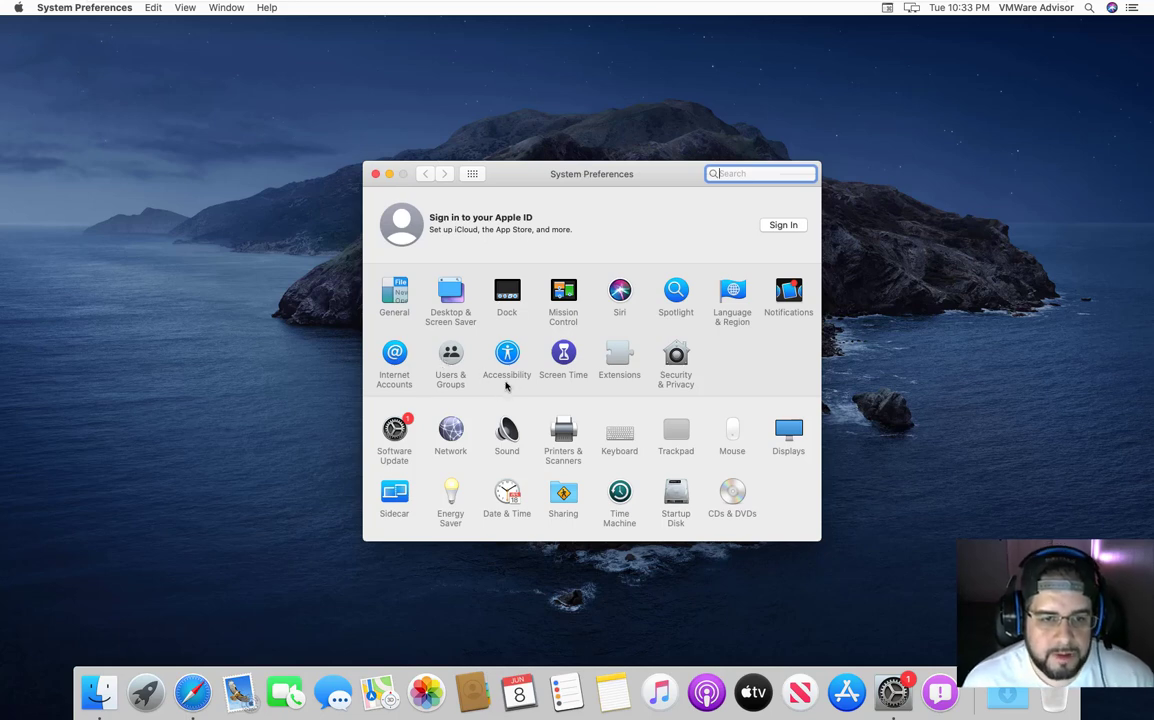
left_click(456, 350)
left_click(478, 420)
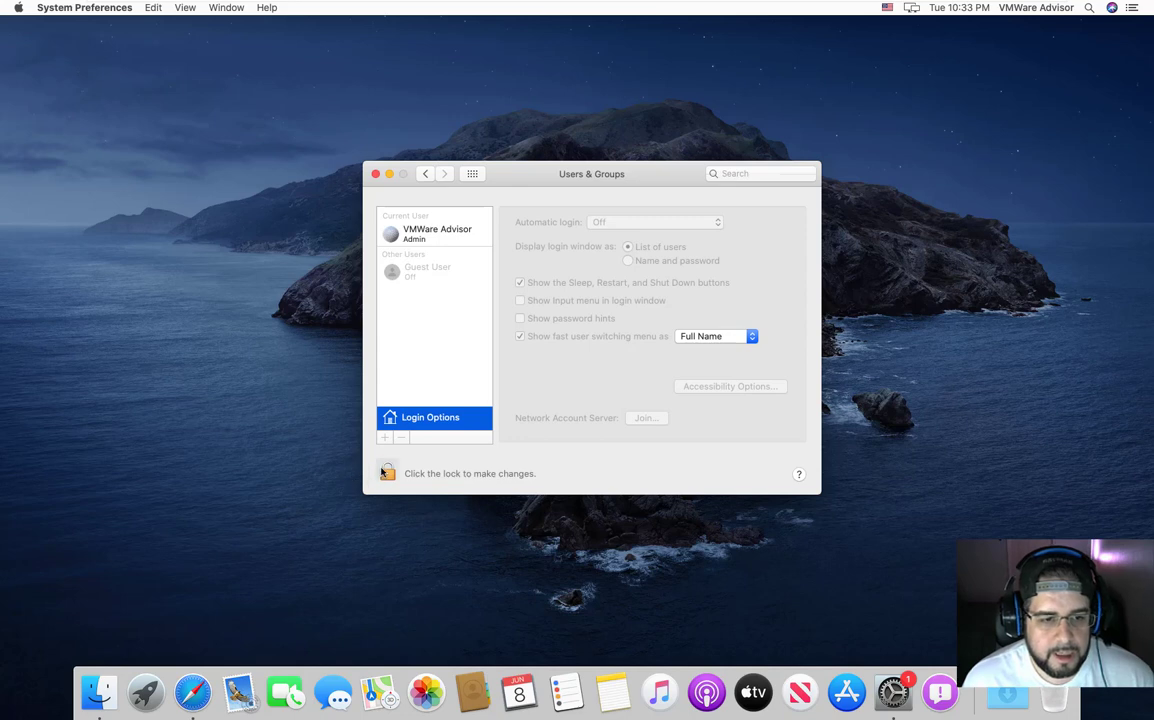
left_click(385, 472)
type("••••")
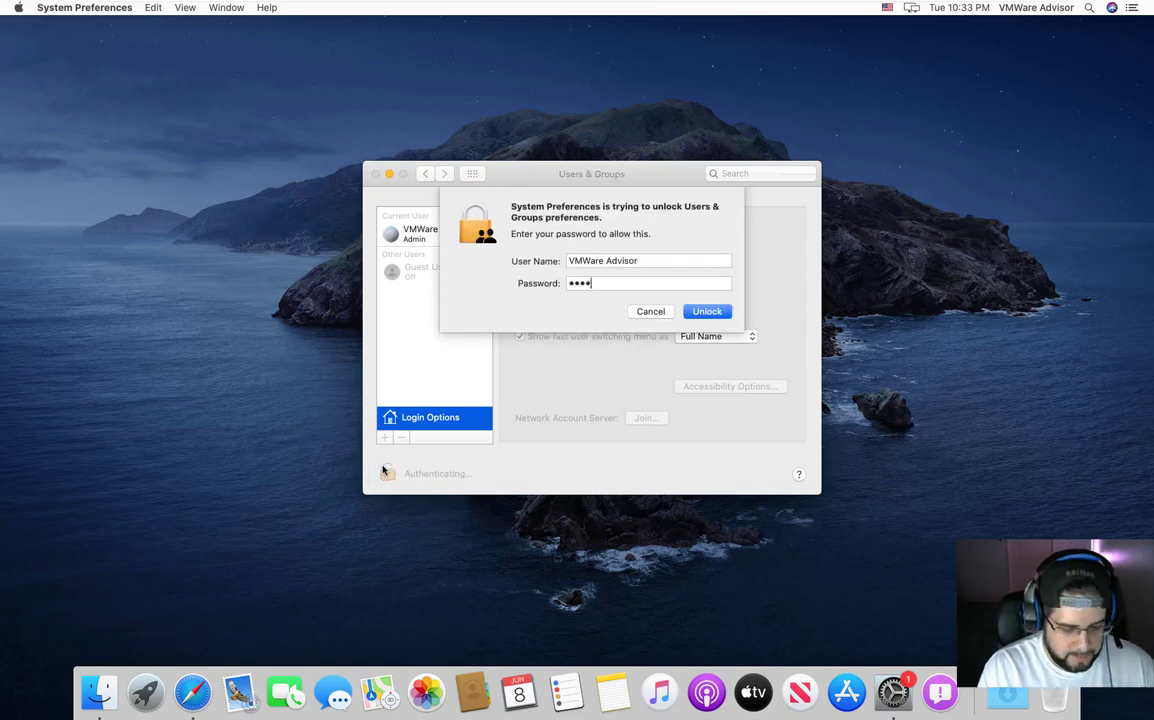
type("••••")
key("Return")
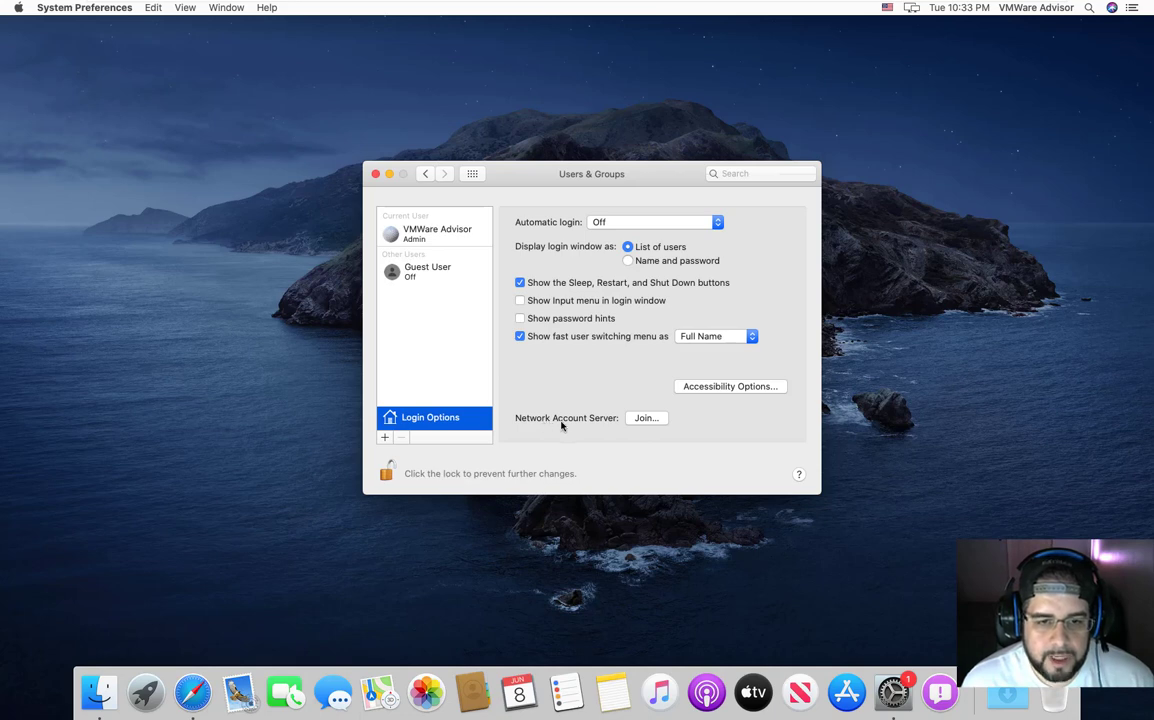
Begin joining a network account server, finding no previously used servers listed
left_click(641, 421)
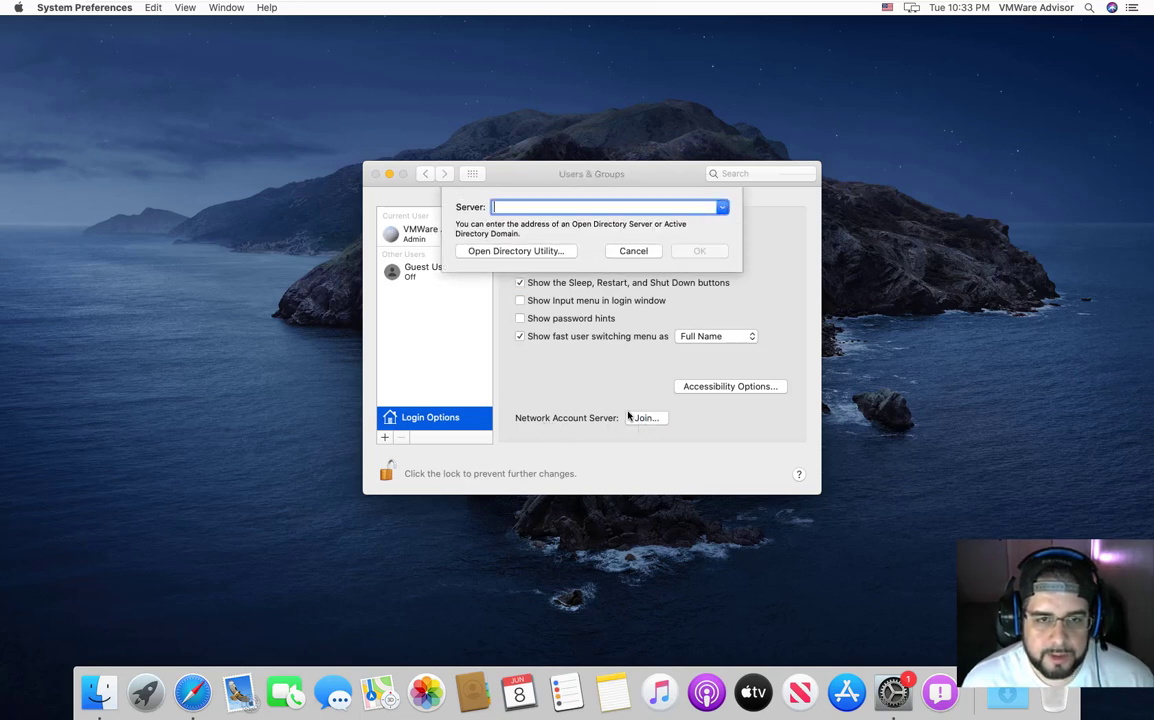
left_click(722, 207)
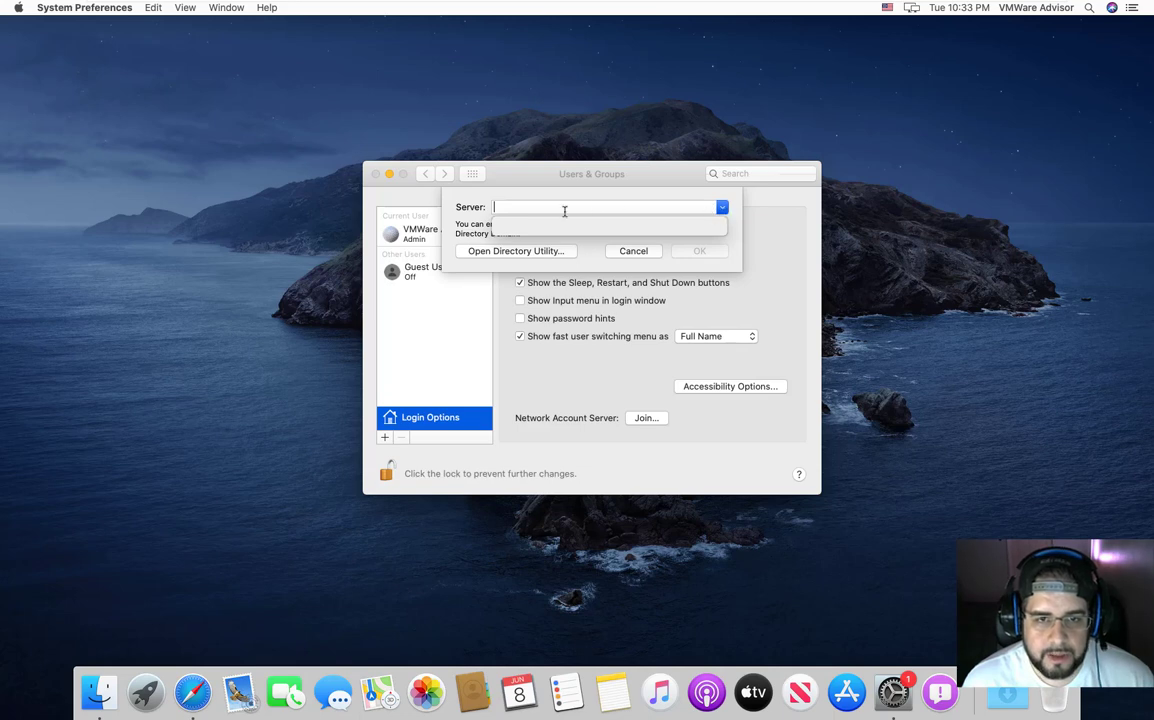
left_click(512, 255)
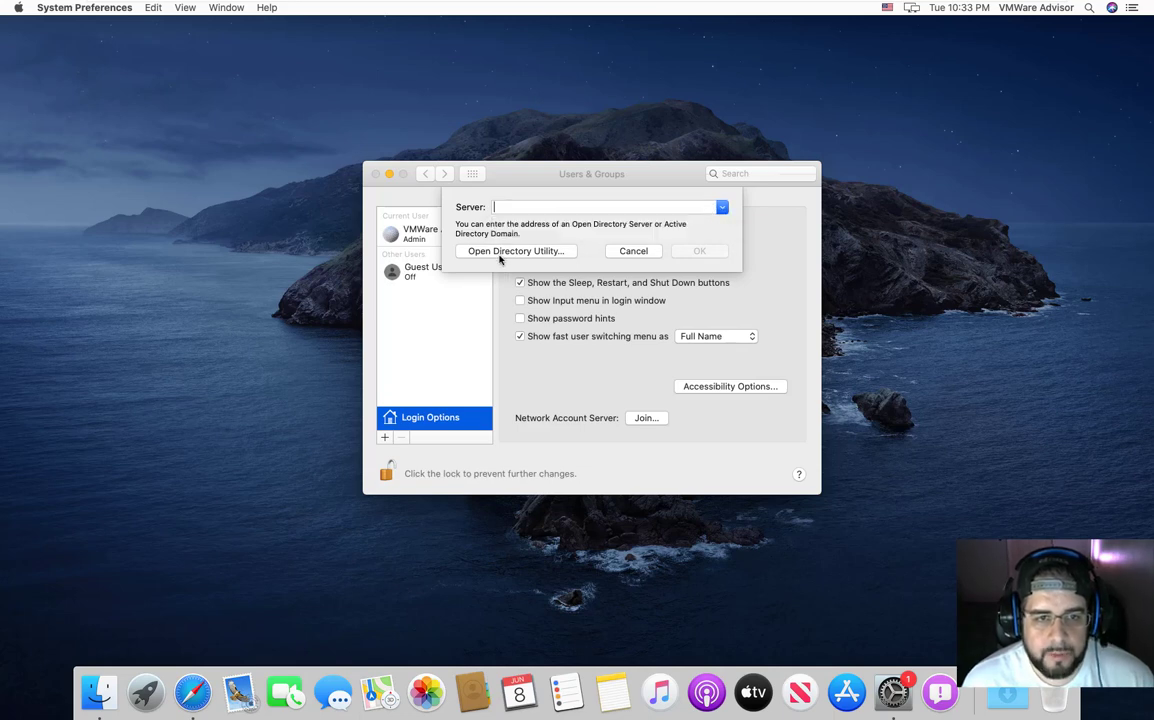
Launch Directory Utility and unlock it with the admin password
left_click(510, 252)
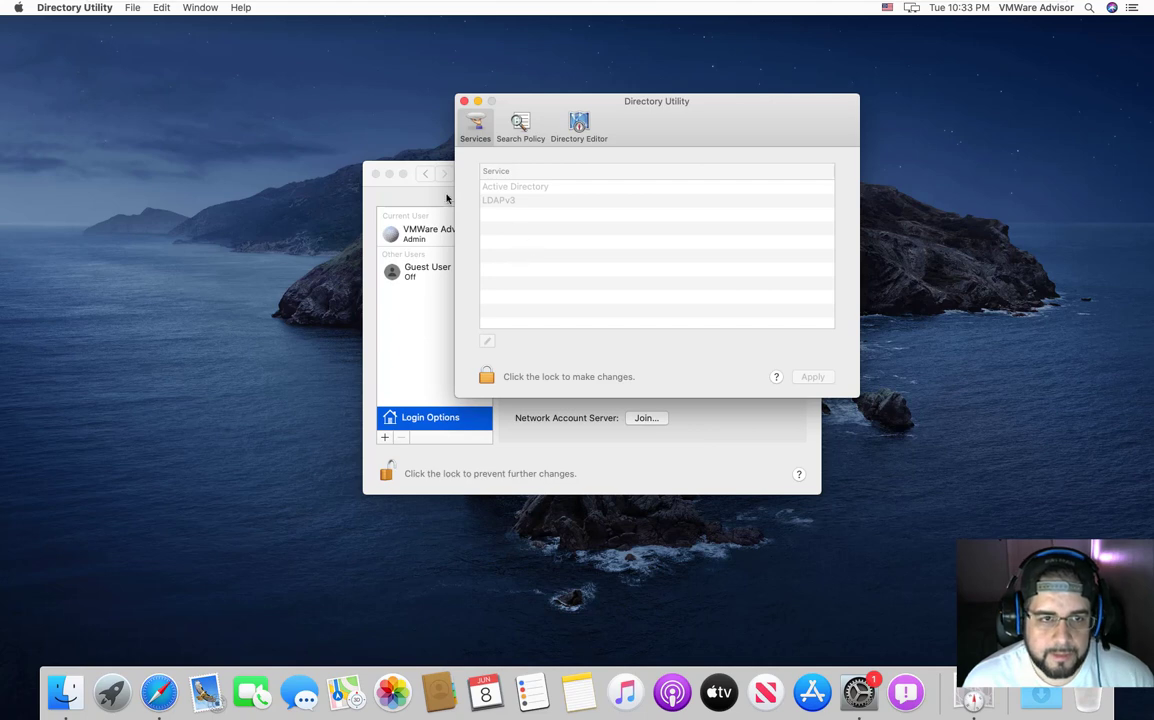
left_click(436, 200)
left_click(595, 148)
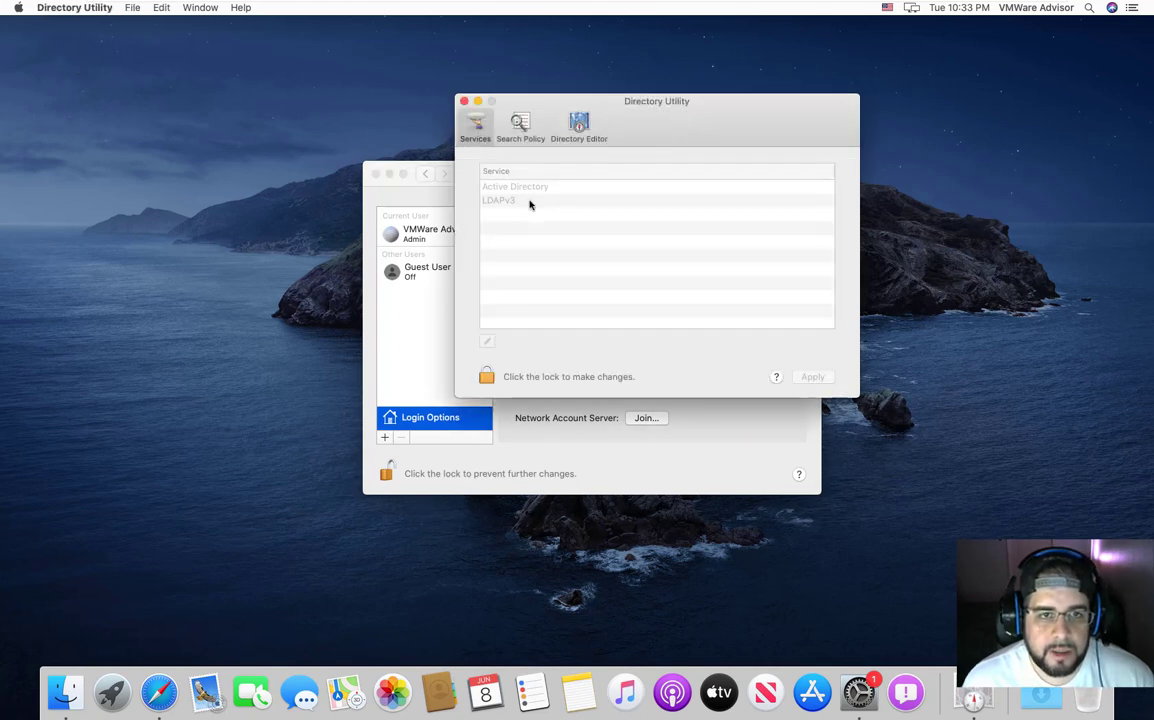
left_click(486, 376)
type("••••")
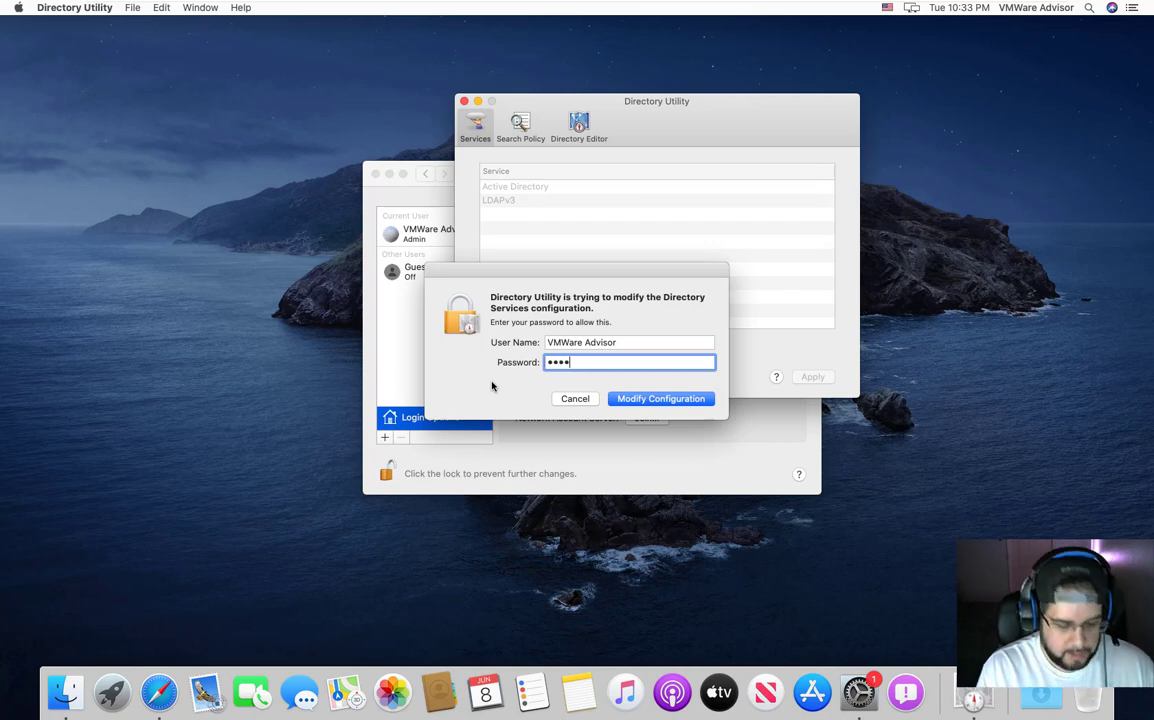
type("••••••••")
key("Return")
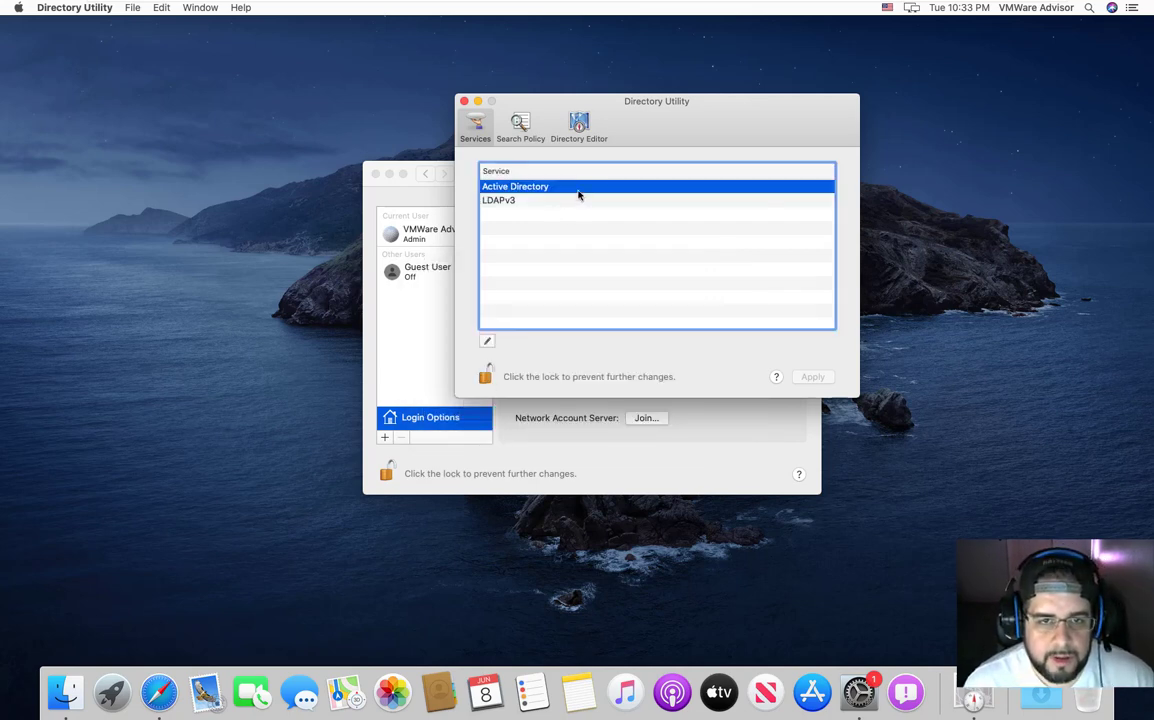
In the Active Directory service, enter domain vmwareadvisor.com and Computer ID MACOSX15-VM
double_click(578, 190)
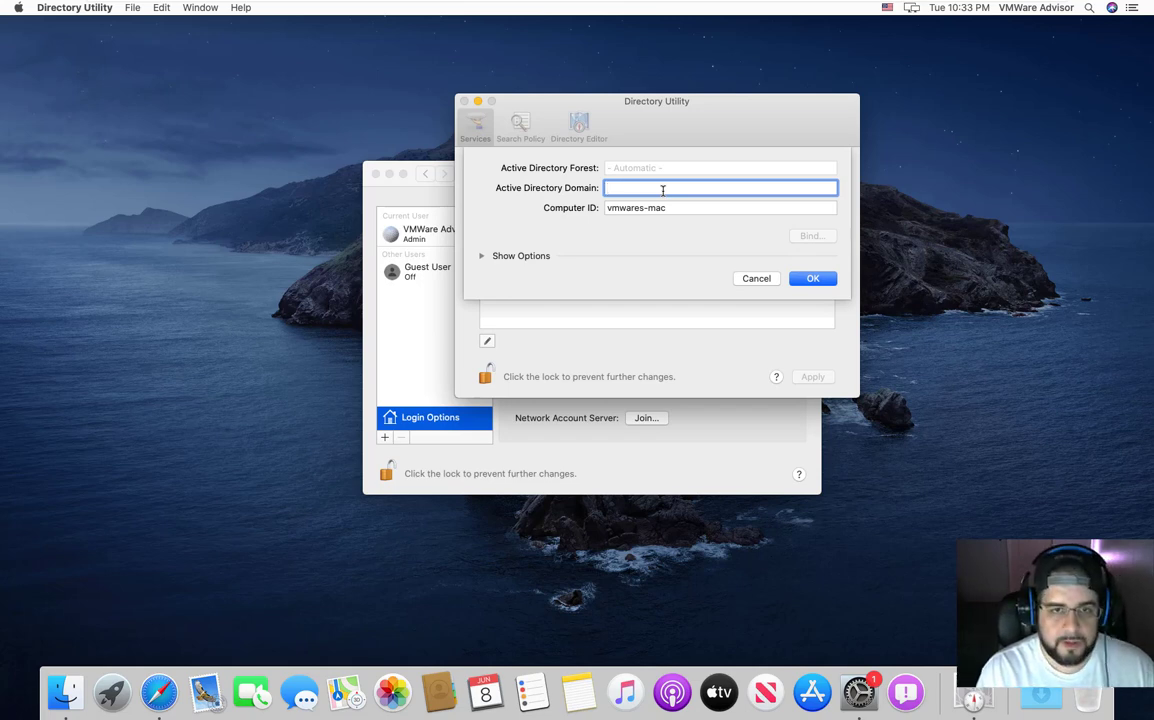
type("vmwa")
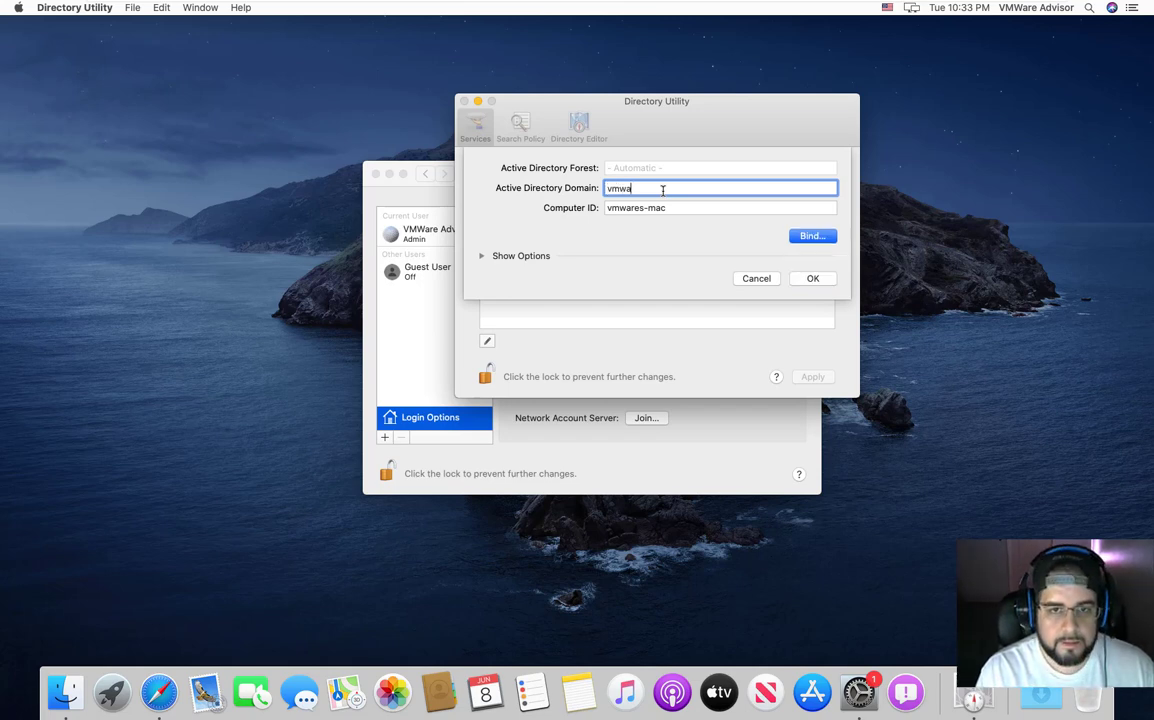
type("readvisor.com")
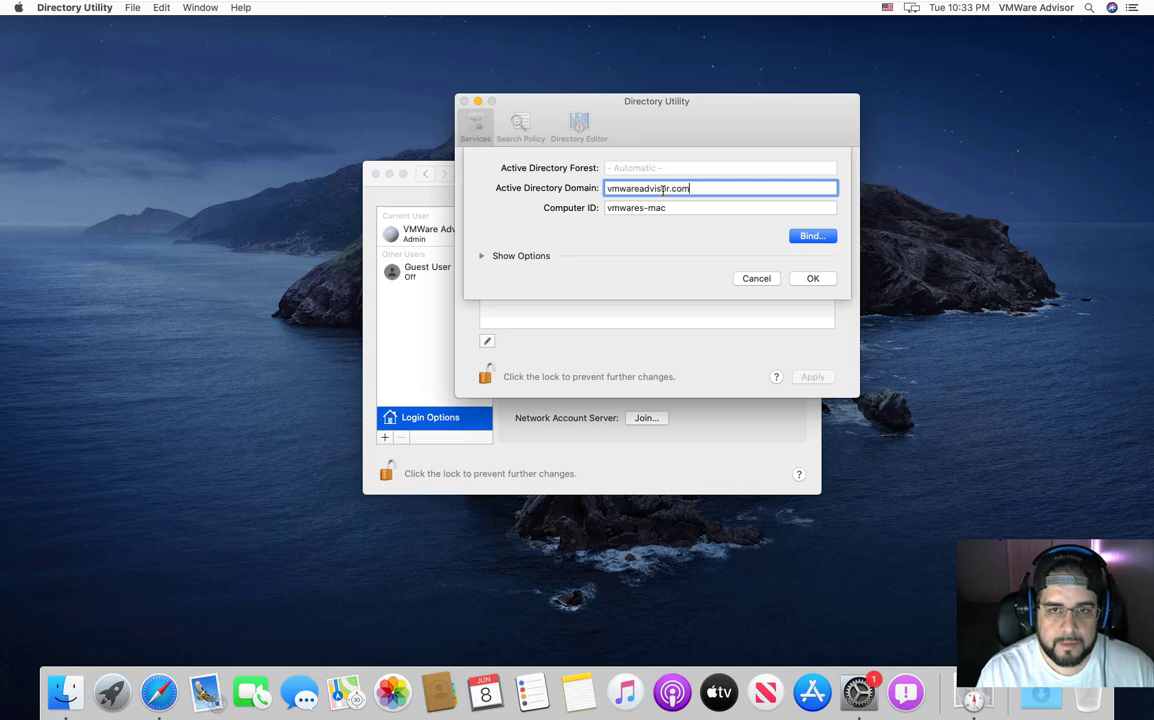
key("Tab")
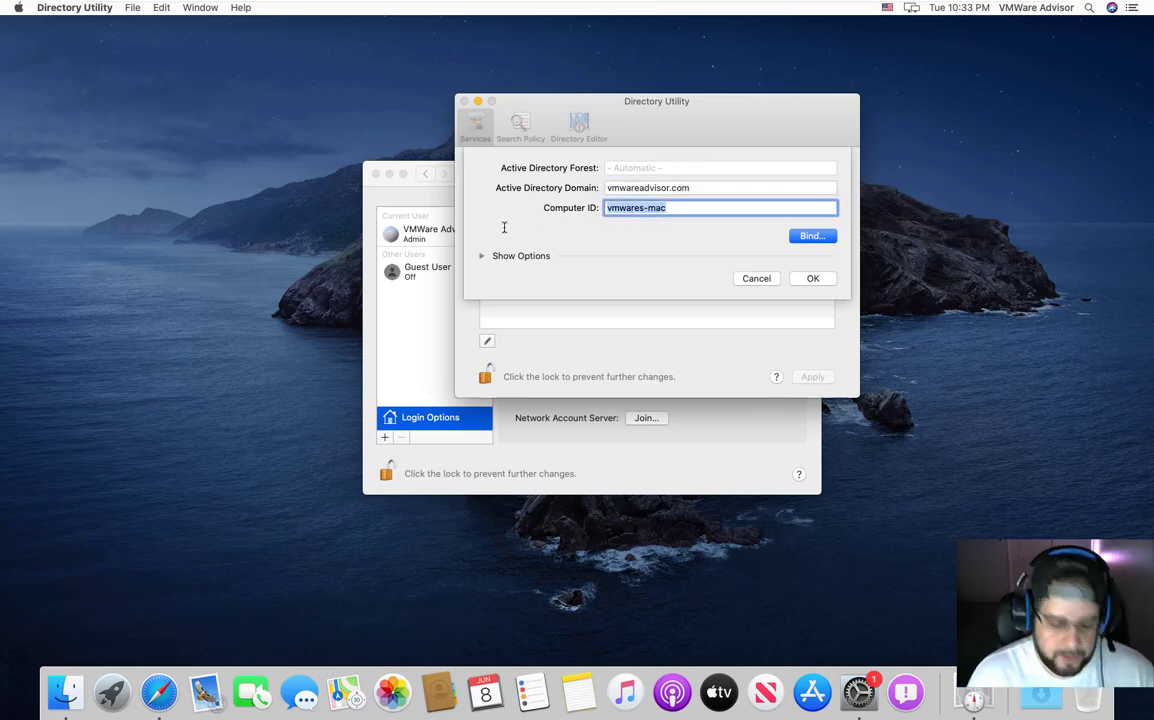
type("vm")
key("BackSpace")
key("BackSpace")
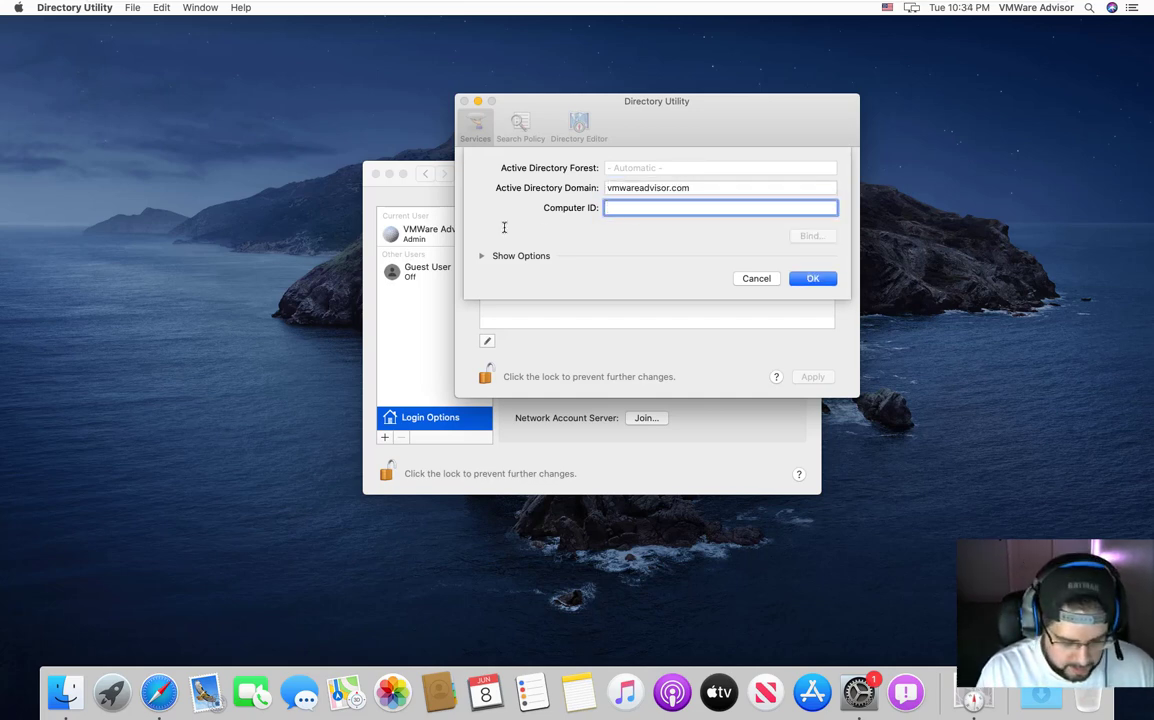
type("MACOX")
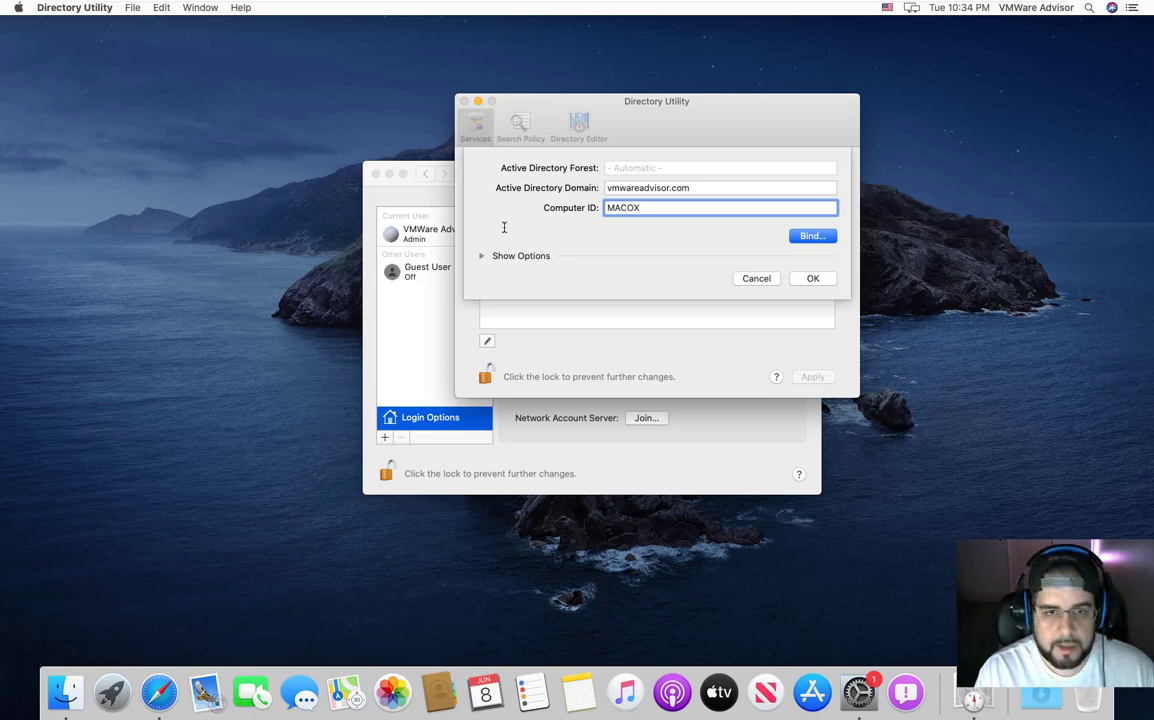
key("BackSpace")
type("SX15-VM")
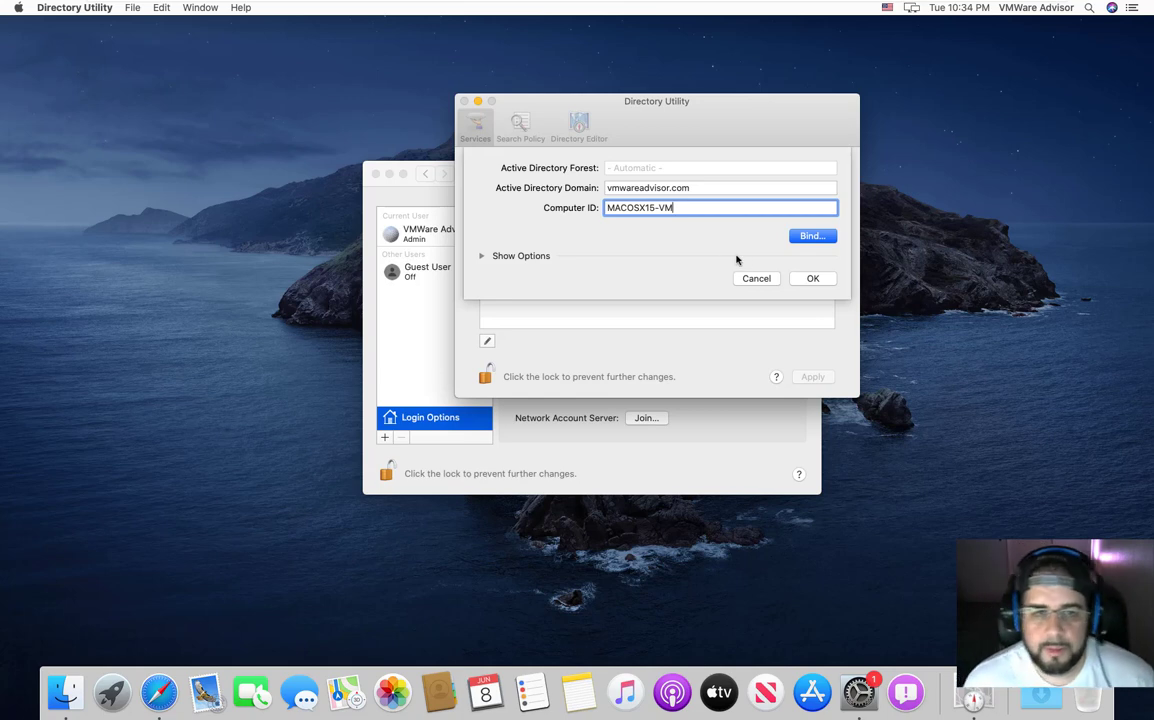
Bind using the domain Administrator credentials, then authorize the configuration change with the local password
left_click(806, 236)
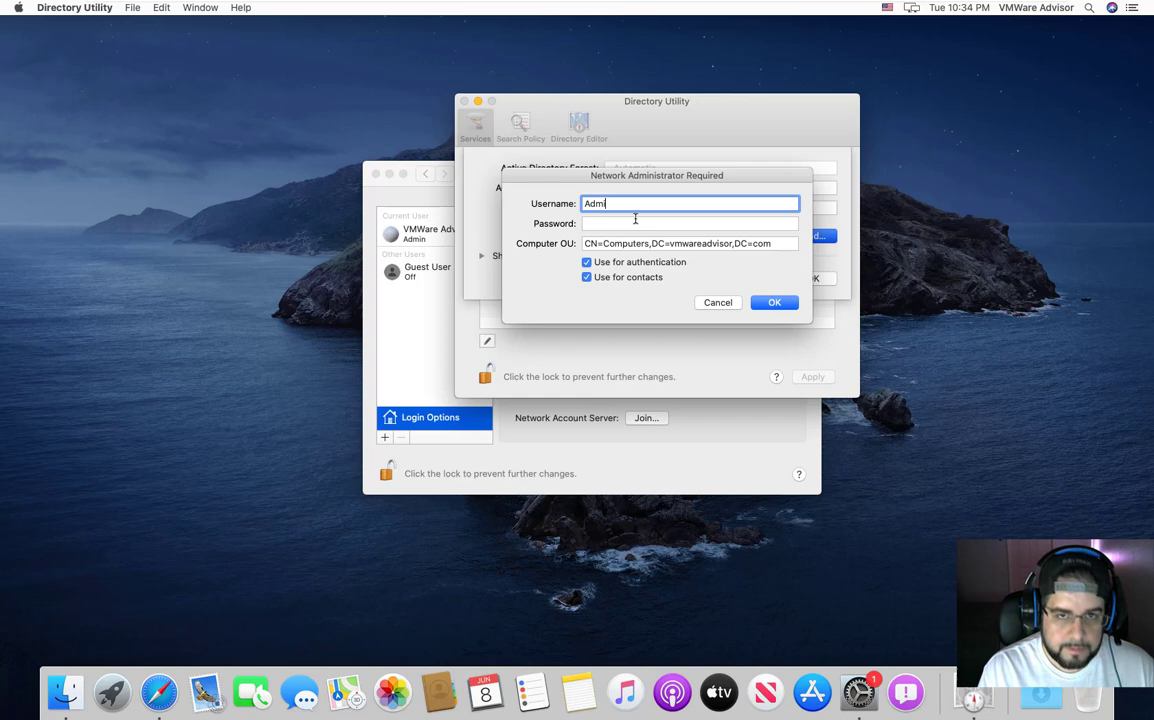
type("Administrator")
key("Tab")
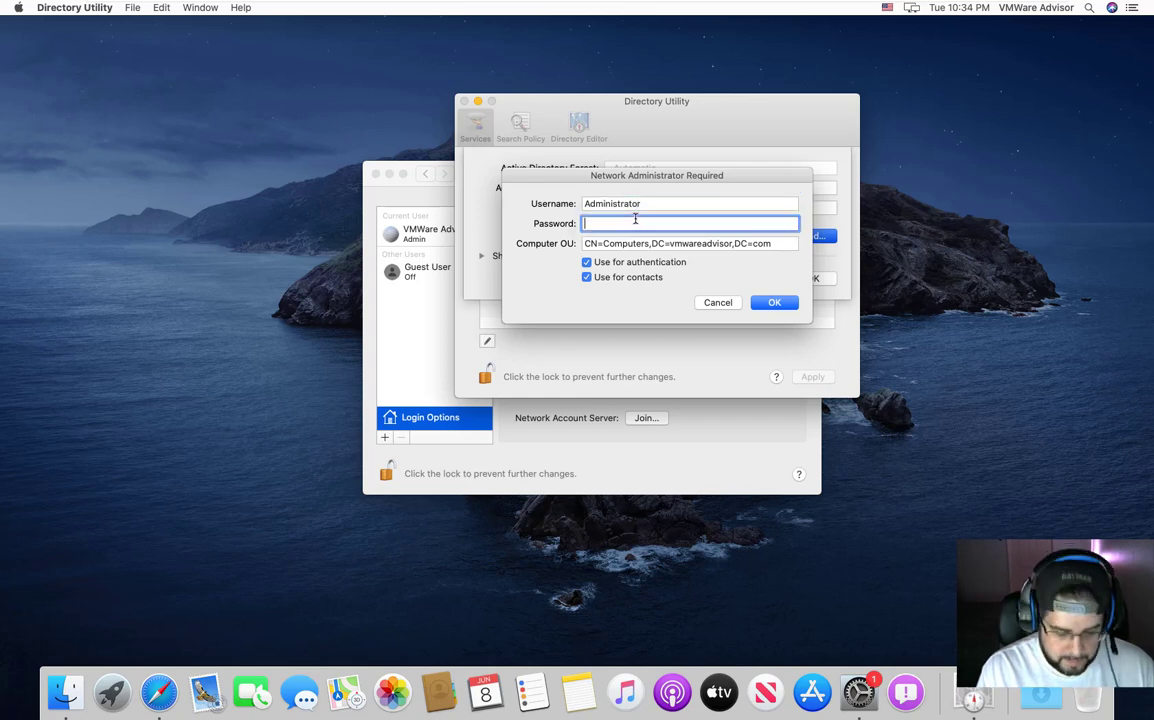
type("•••••••")
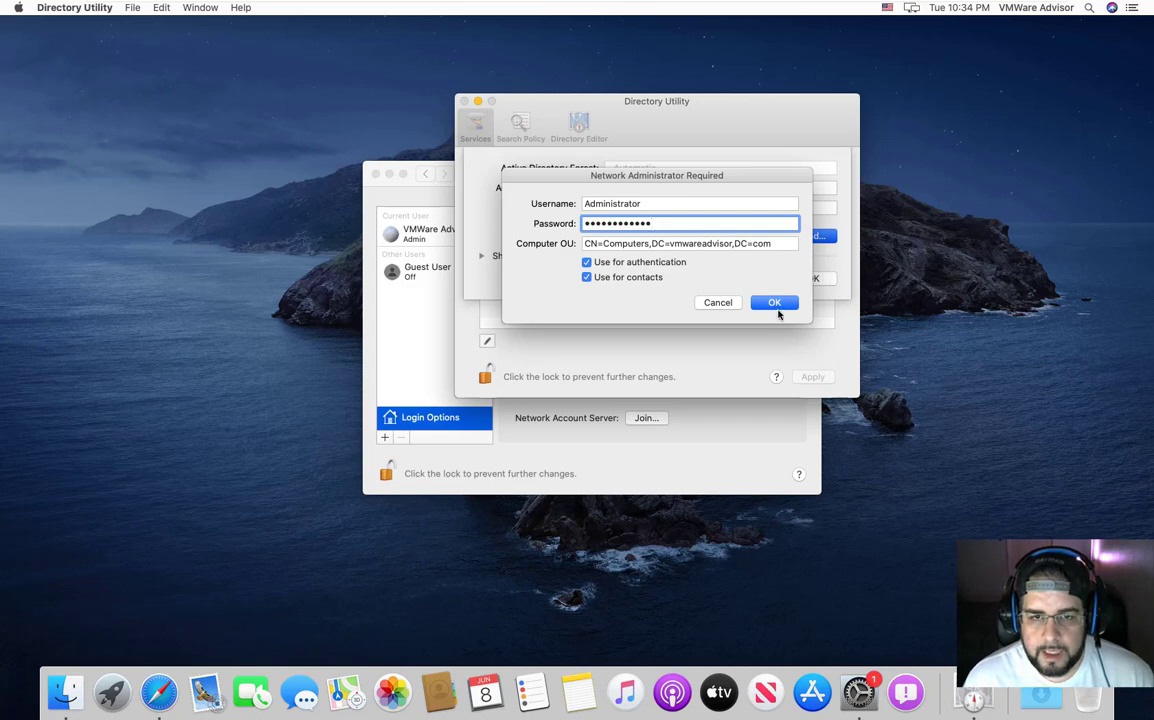
left_click(775, 303)
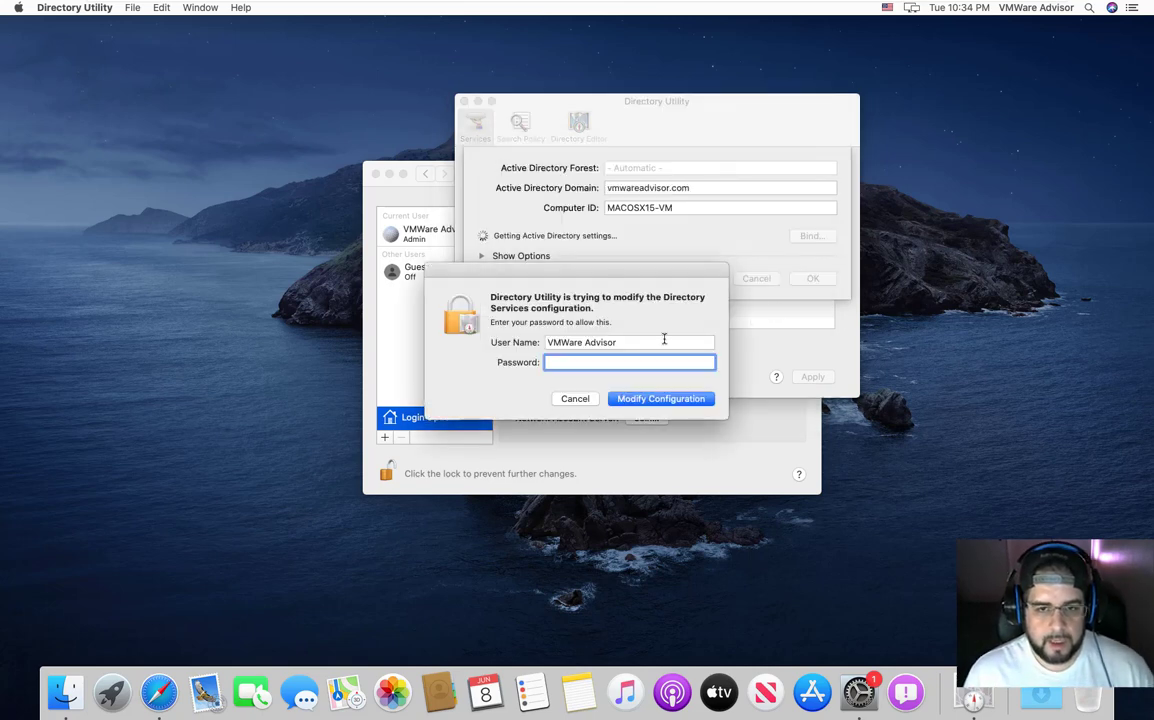
type("•••••••")
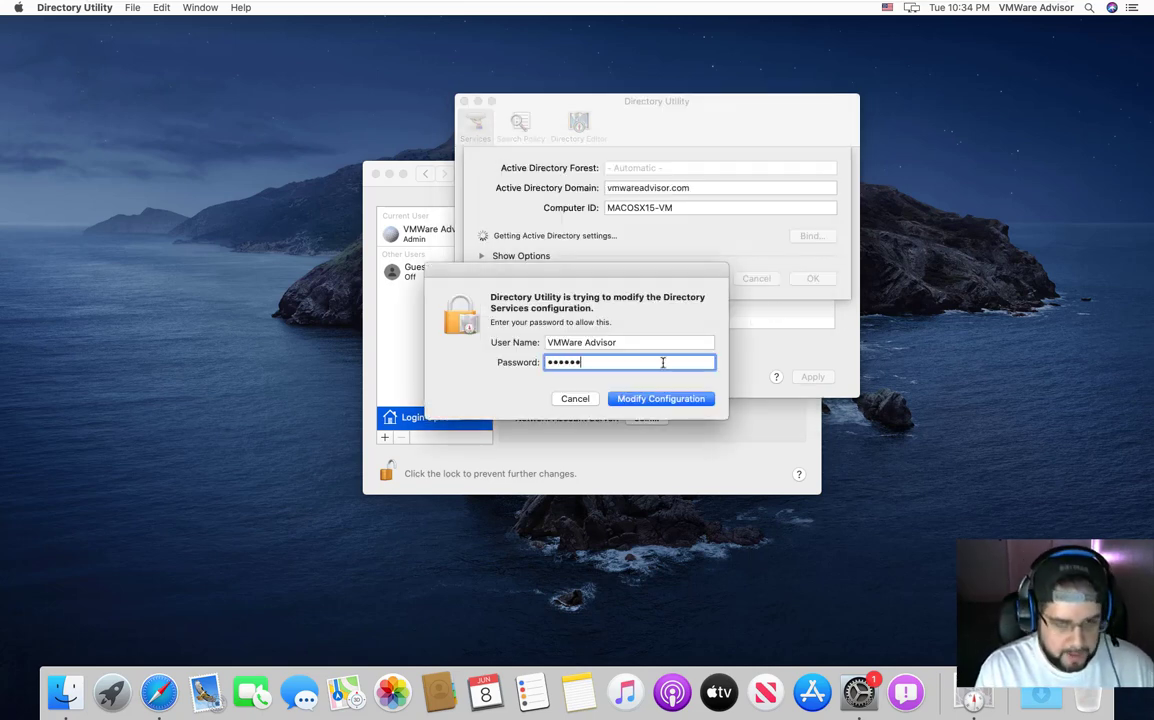
key("Return")
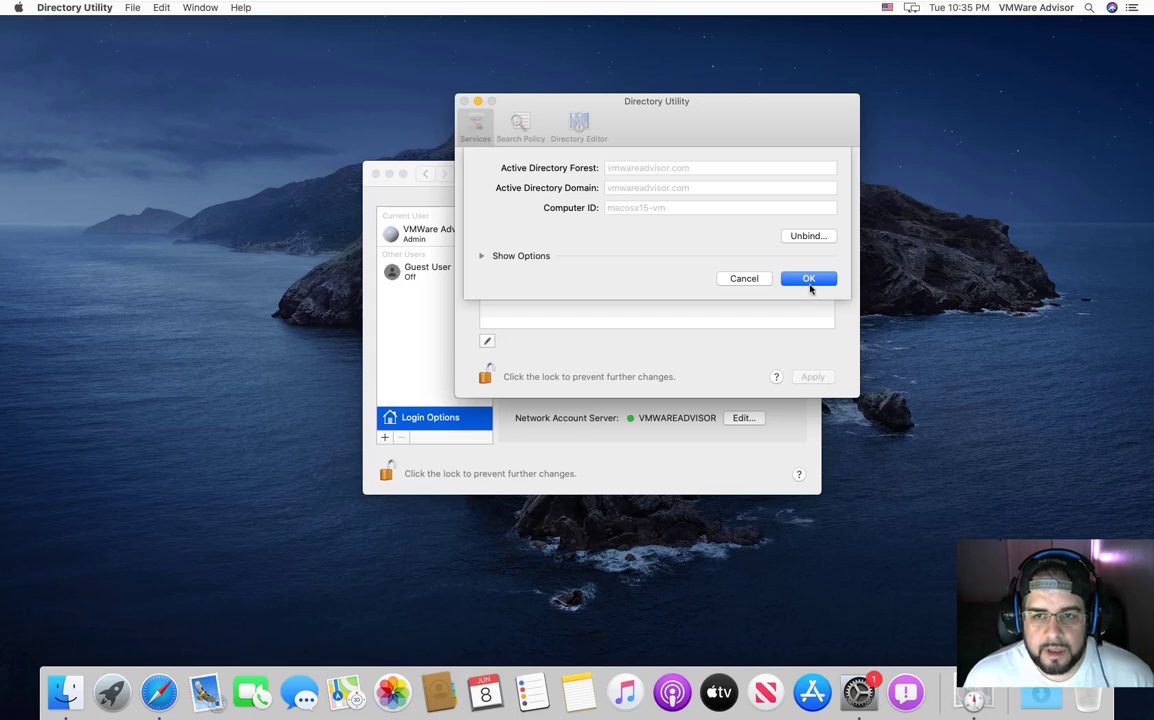
Close Directory Utility and Users & Groups, then switch to the Windows Server 2019 AD VM
left_click(810, 286)
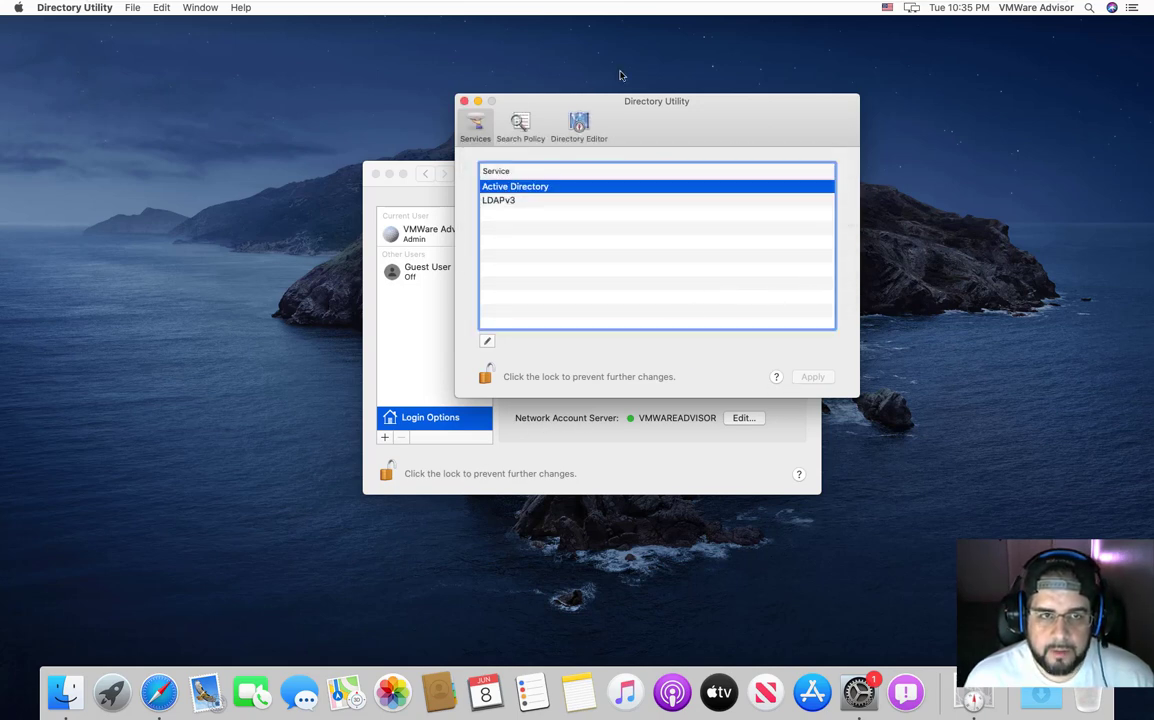
left_click(464, 101)
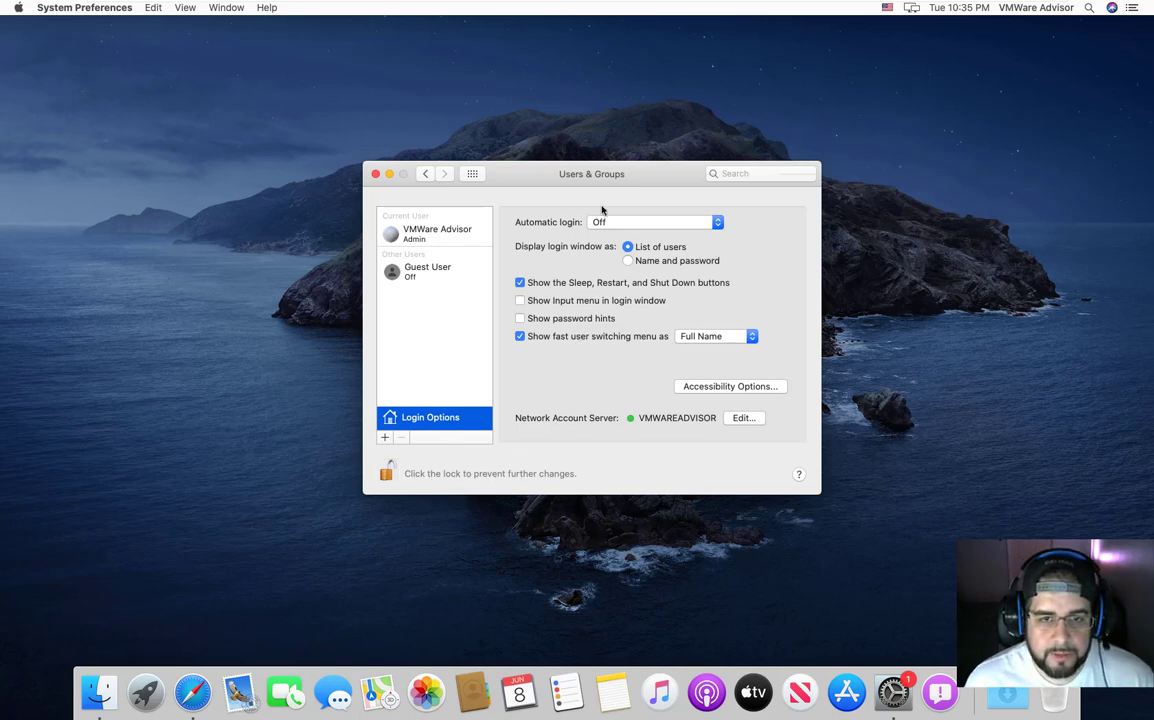
left_click(375, 175)
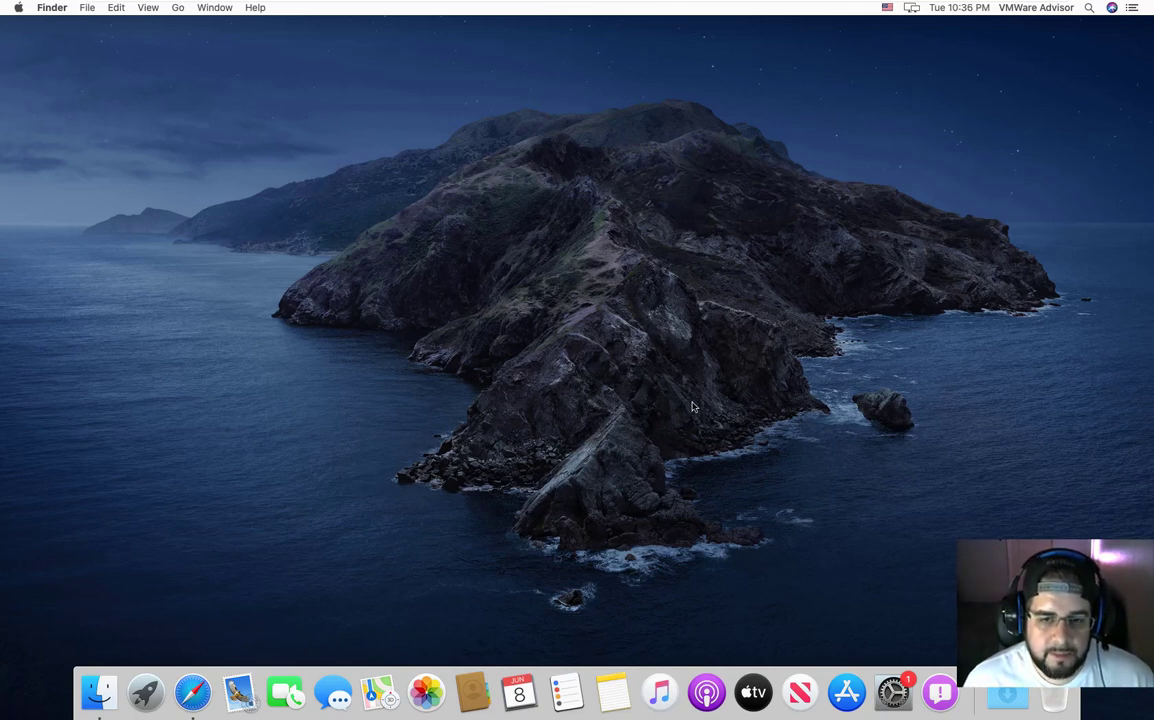
mouse_move(715, 6)
left_click(626, 12)
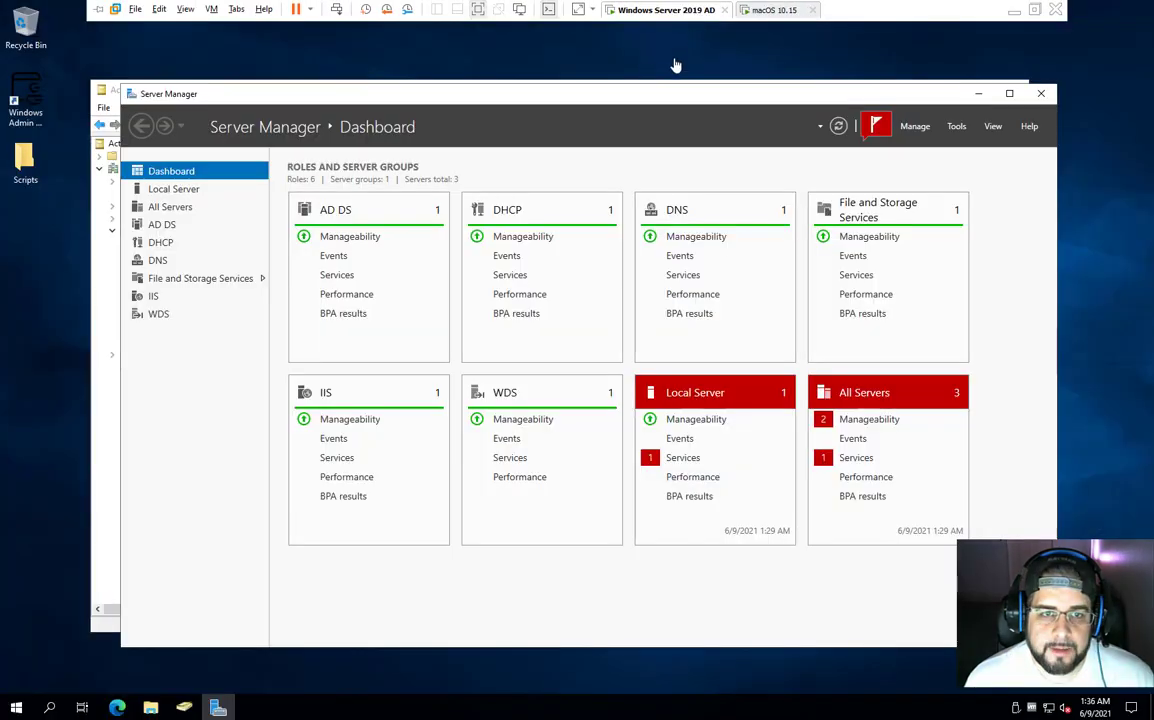
Refresh the MAC OSX and Computers containers to reveal the new macosx15-vm account
left_click(184, 707)
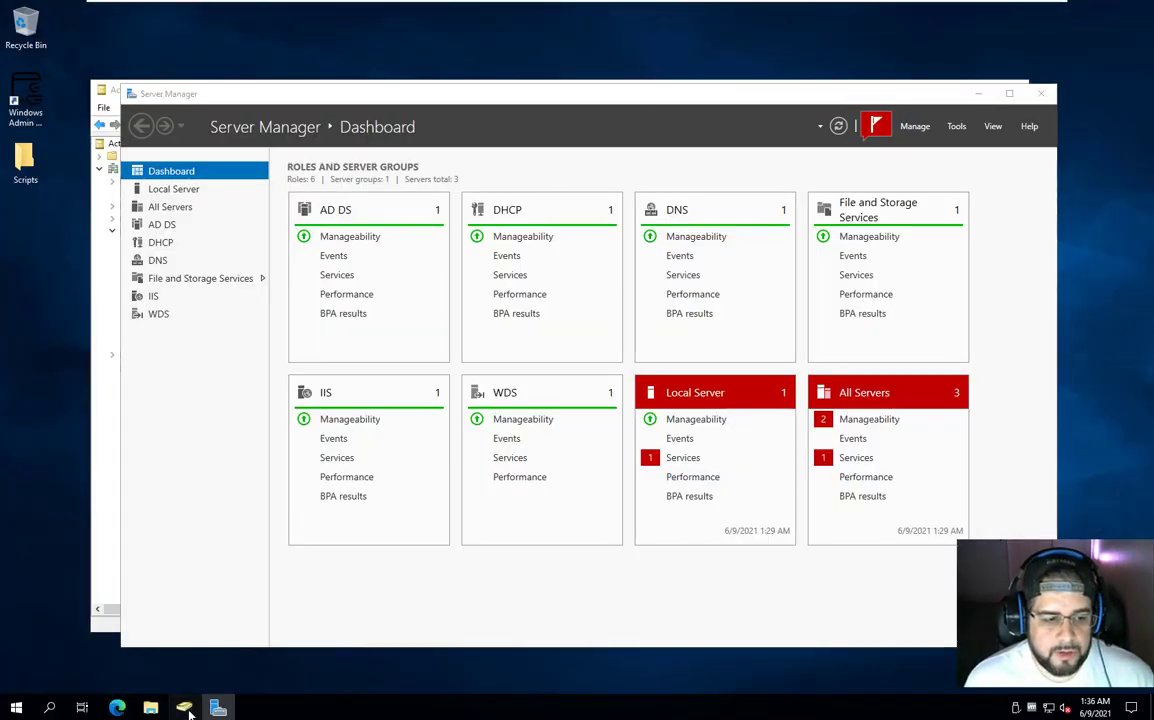
right_click(427, 286)
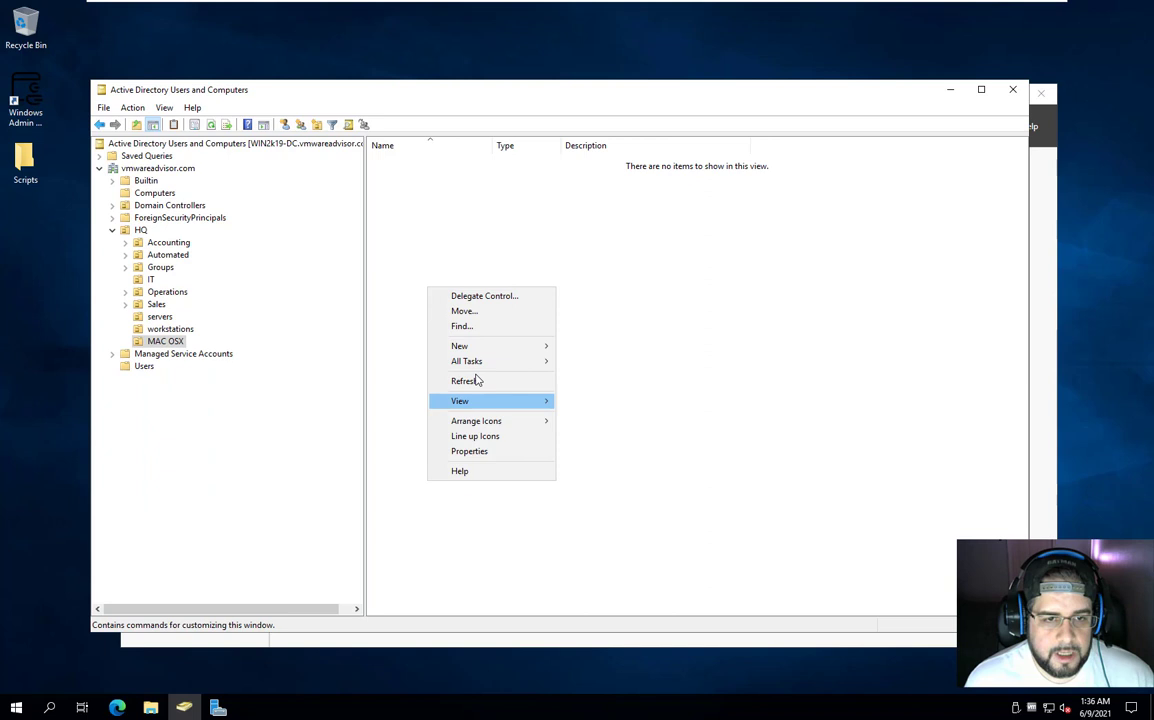
left_click(500, 382)
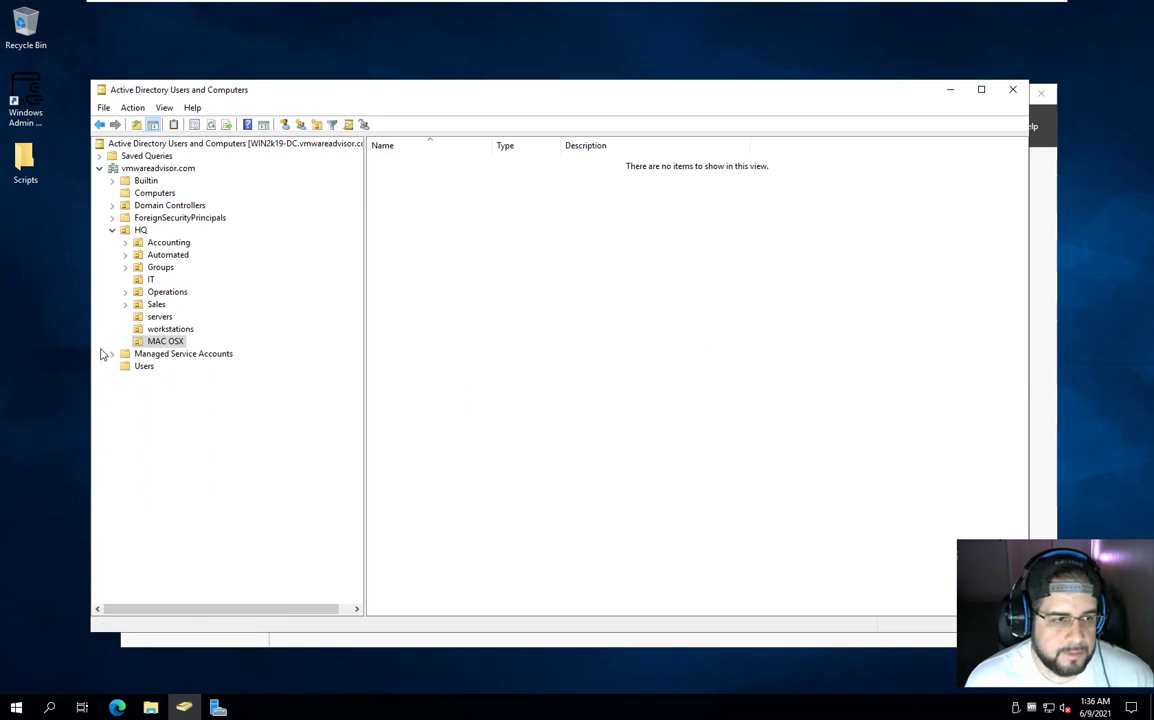
left_click(148, 192)
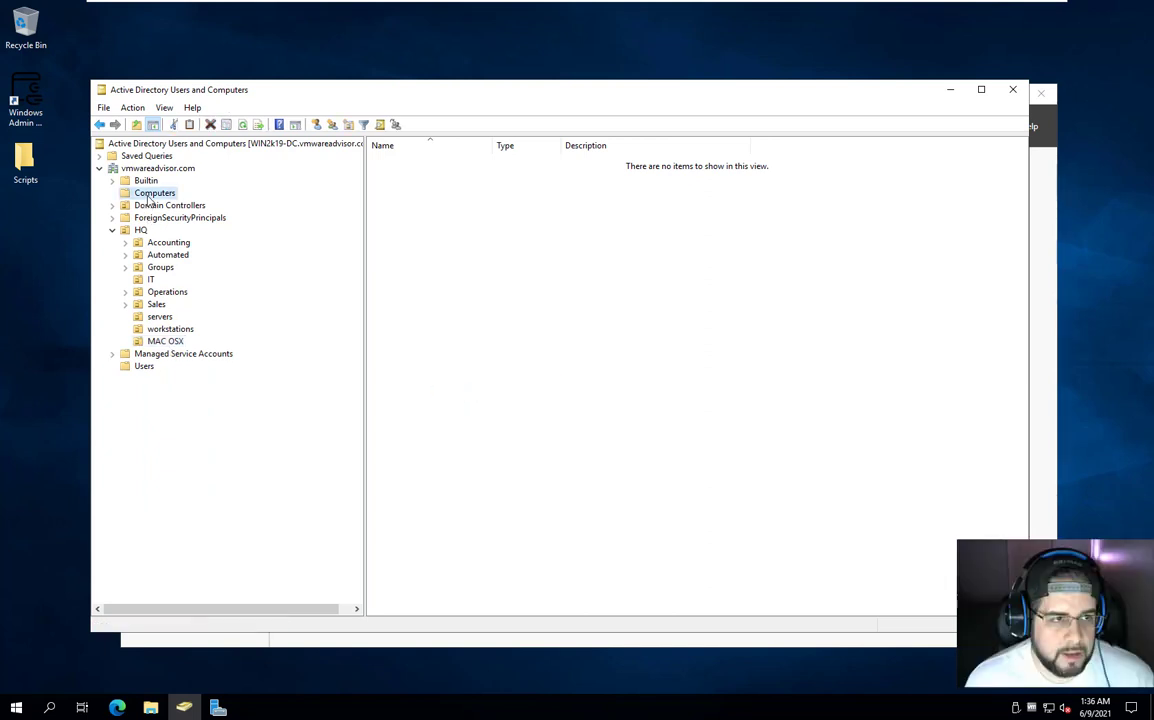
right_click(429, 220)
left_click(514, 299)
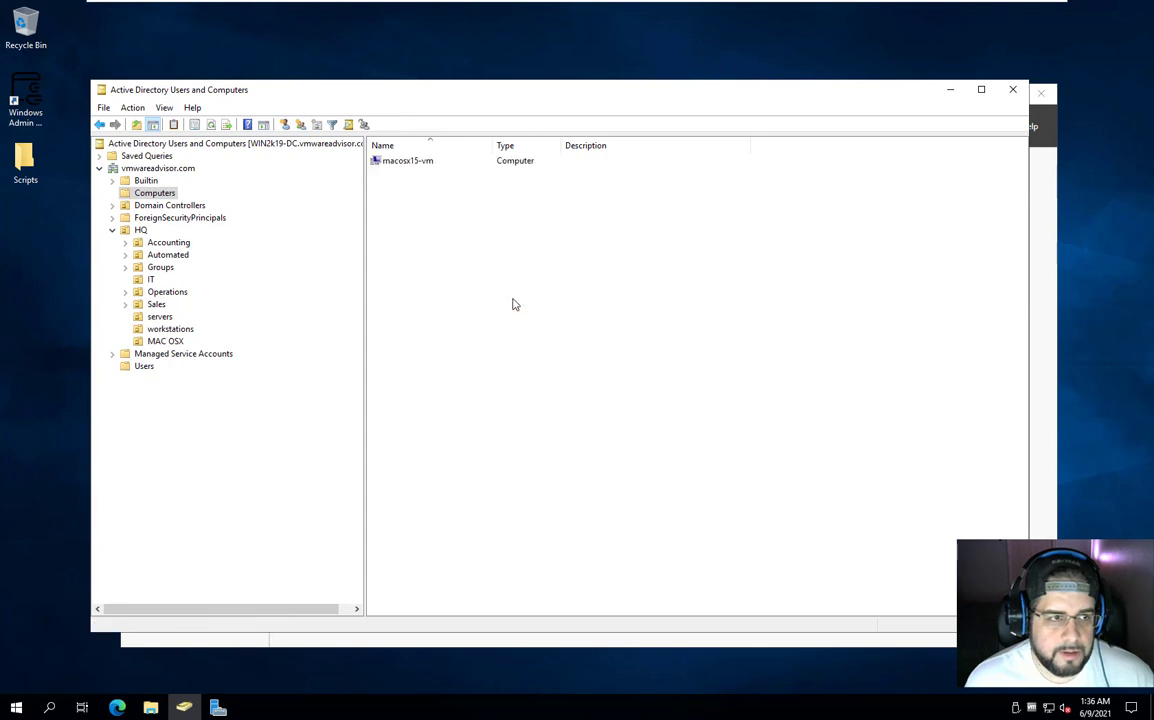
Move macosx15-vm into the MAC OSX unit, confirm the move, and return to macOS
left_click(418, 163)
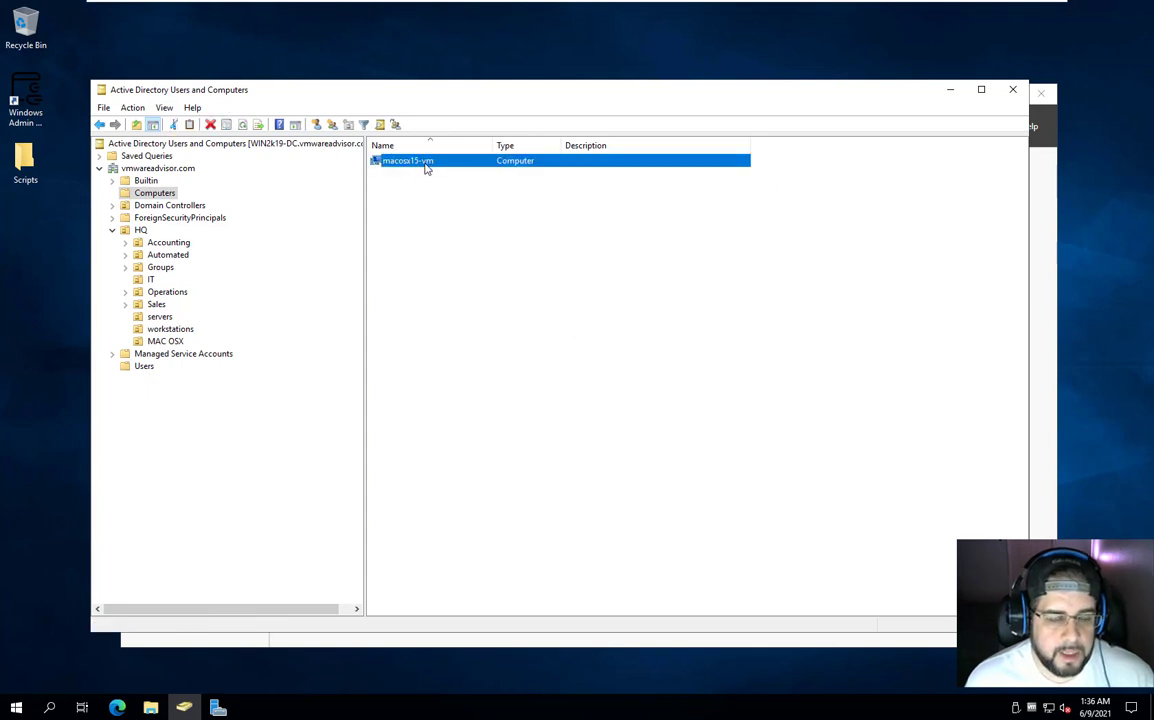
left_click_drag(425, 168, 165, 341)
left_click(514, 402)
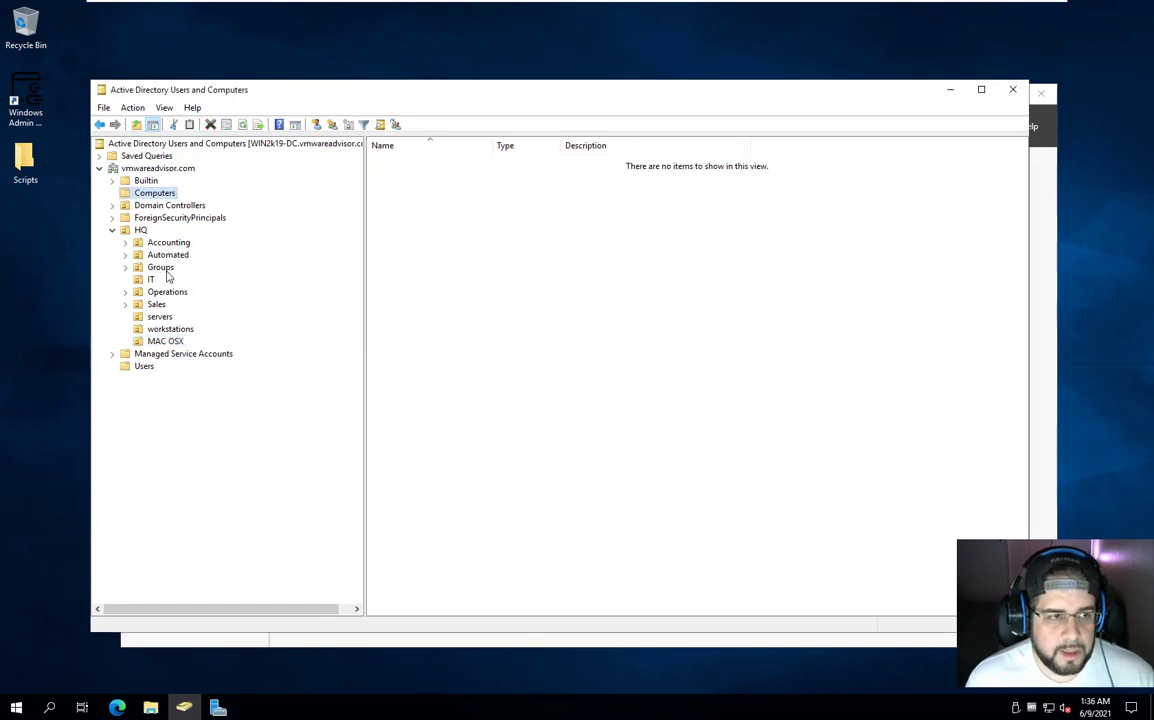
left_click(775, 9)
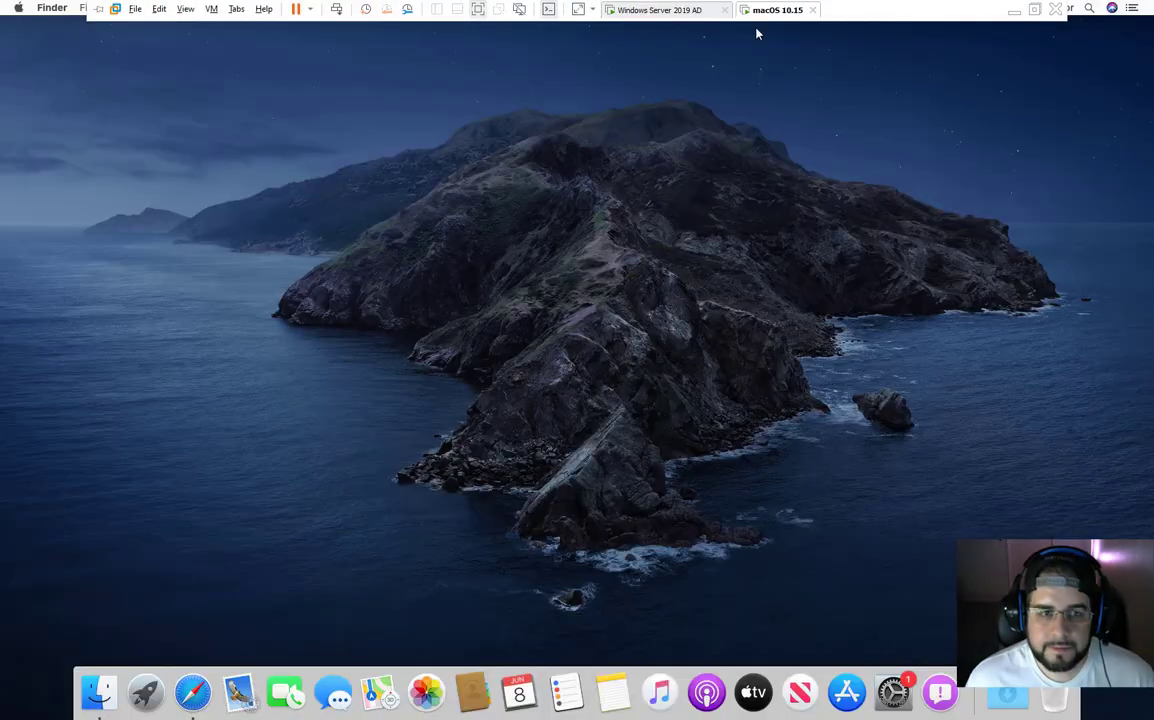
Restart the Mac and find the login window's Other user option
left_click(18, 8)
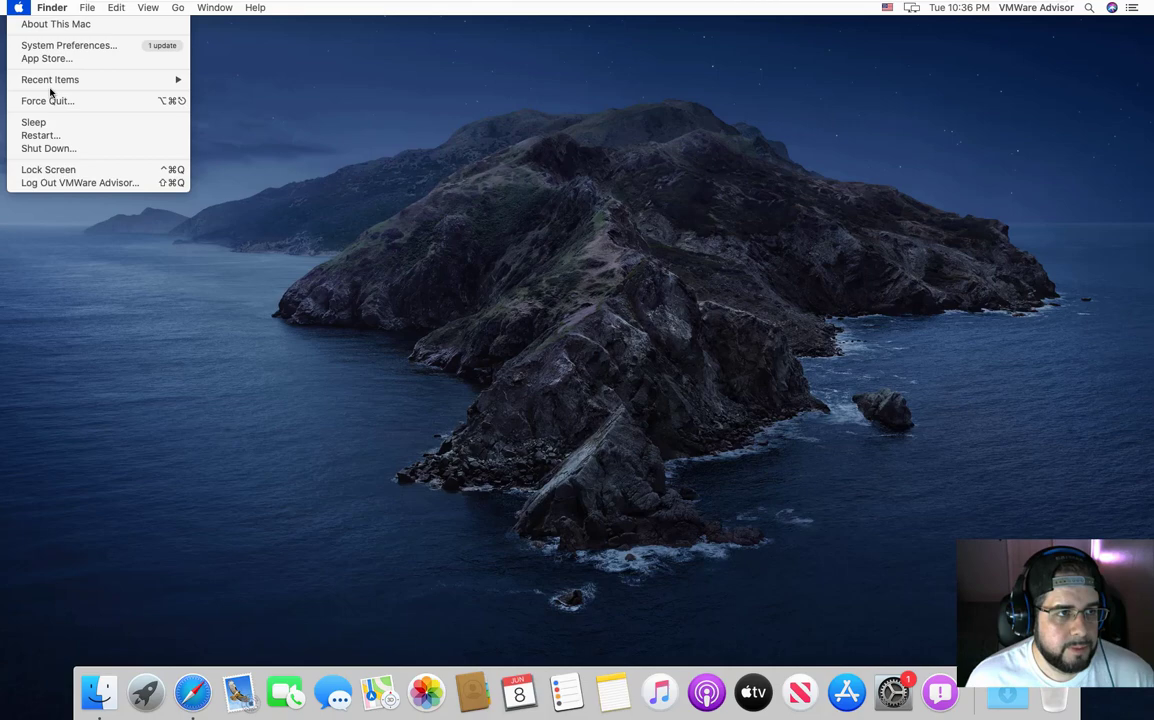
left_click(40, 135)
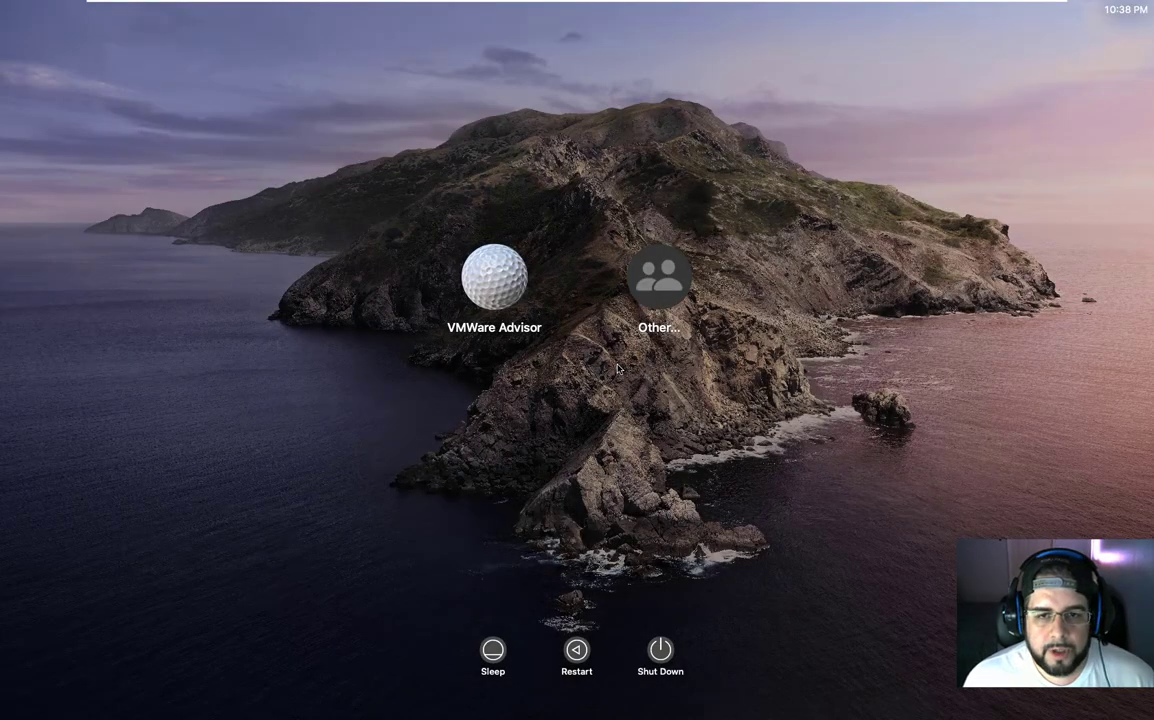
left_click(658, 278)
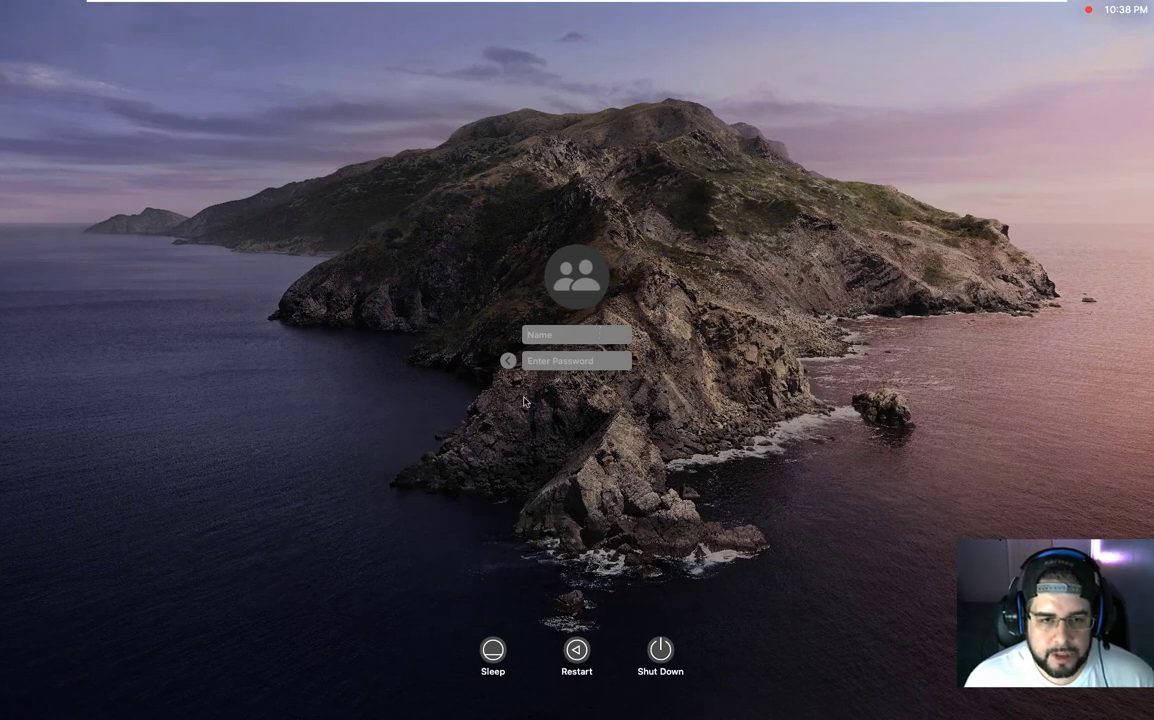
left_click(509, 361)
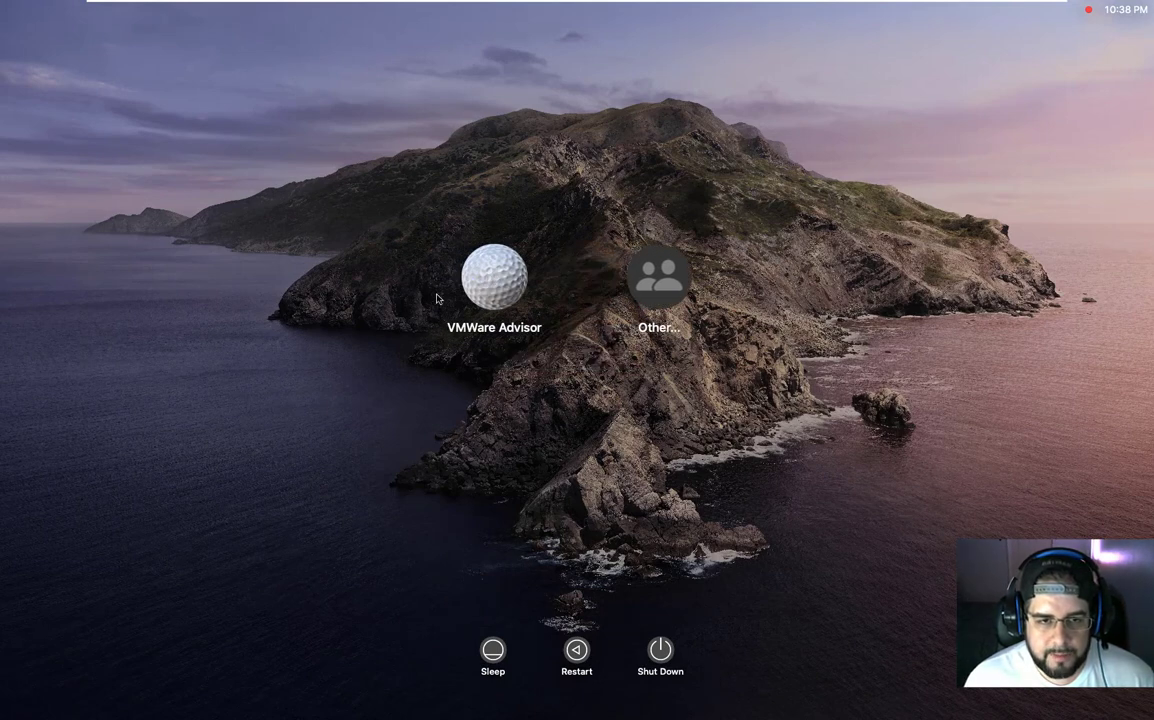
left_click(669, 294)
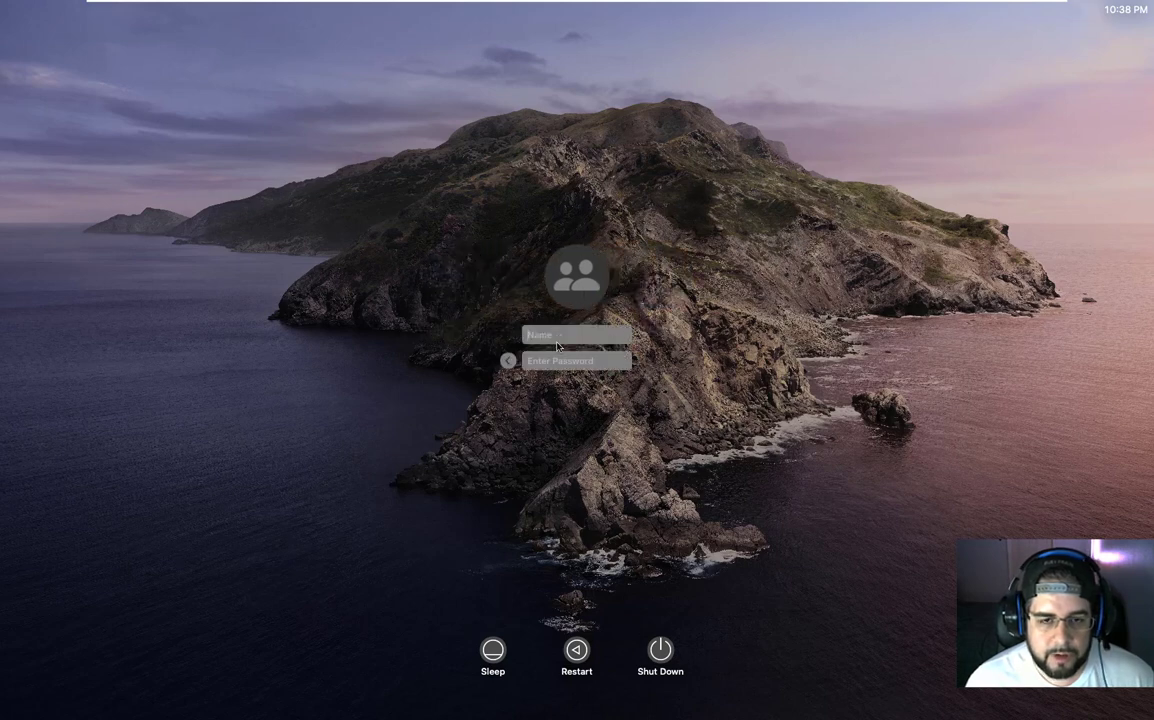
key("Escape")
Sign in as another user with the domain account's user name and password
left_click(655, 284)
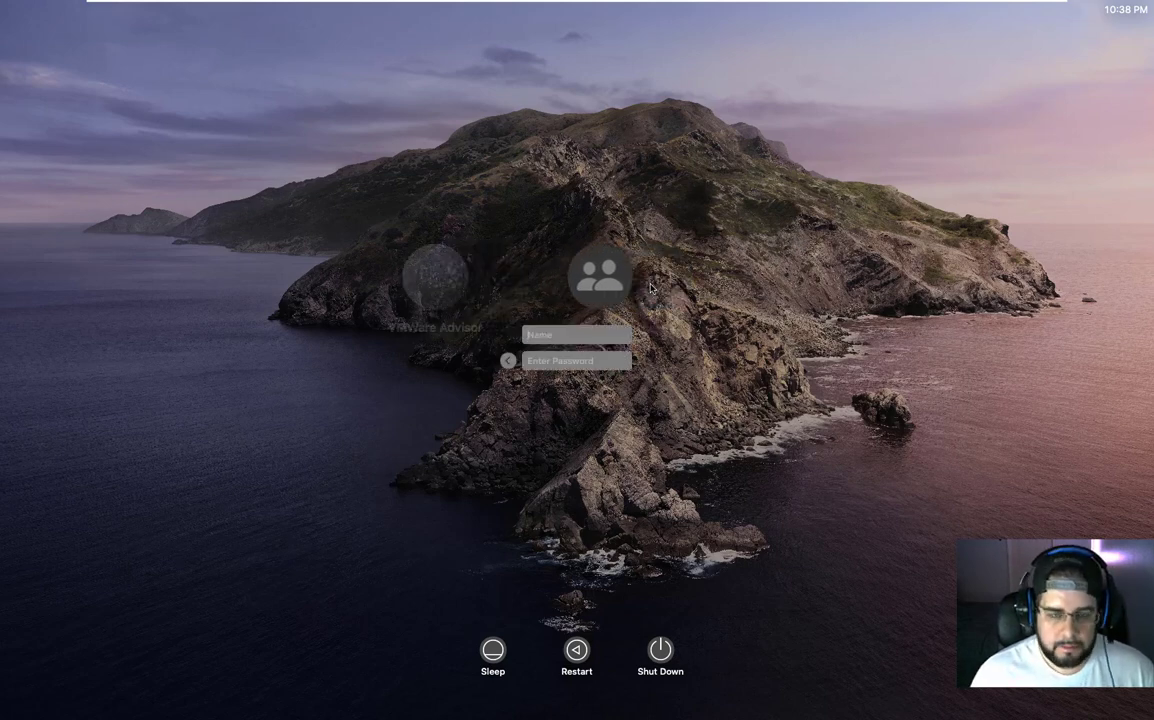
type("vmasdv")
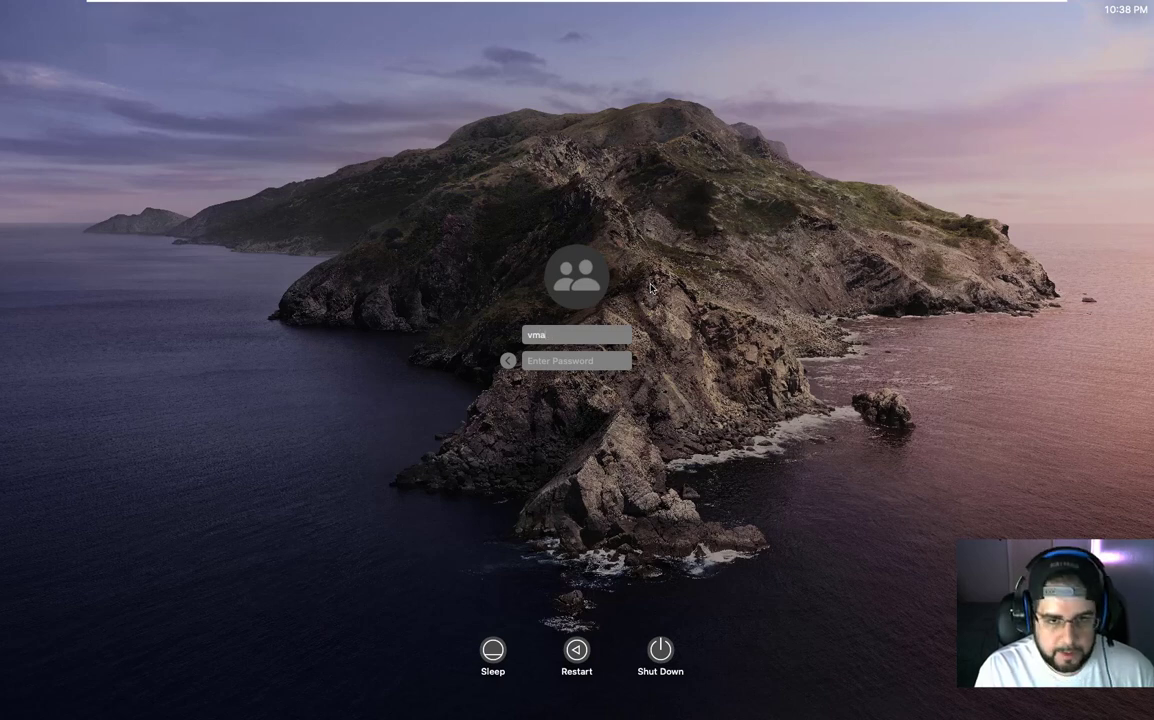
key("BackSpace")
key("BackSpace")
key("BackSpace")
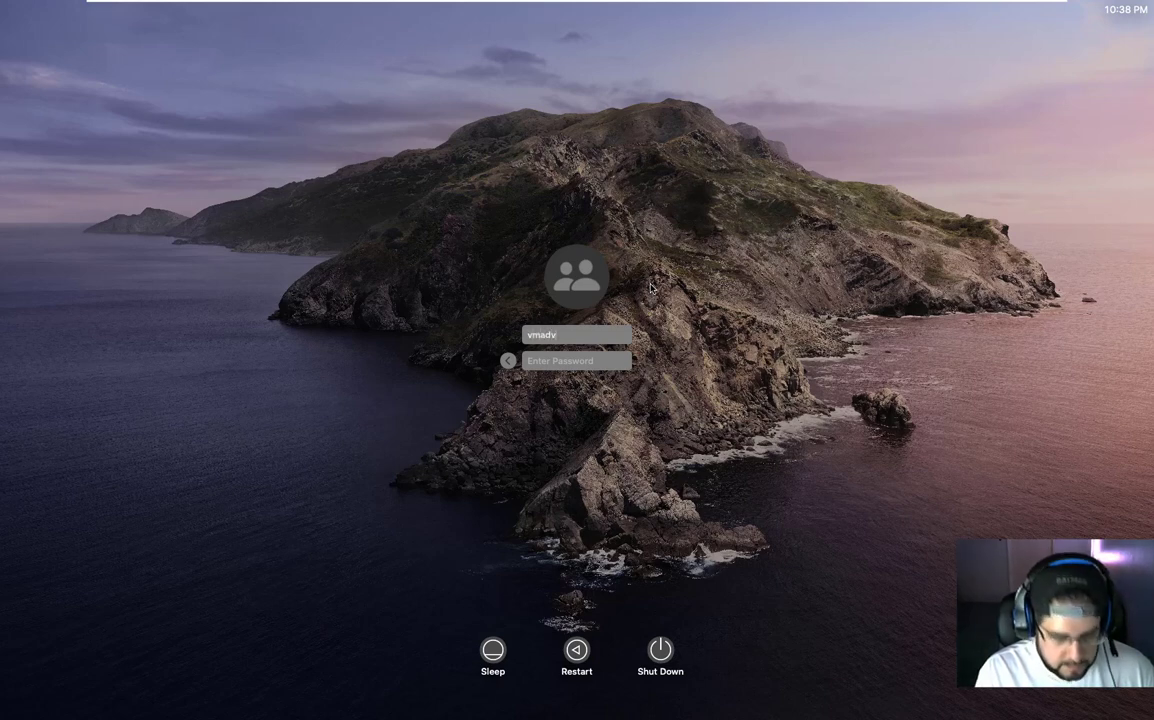
type("**")
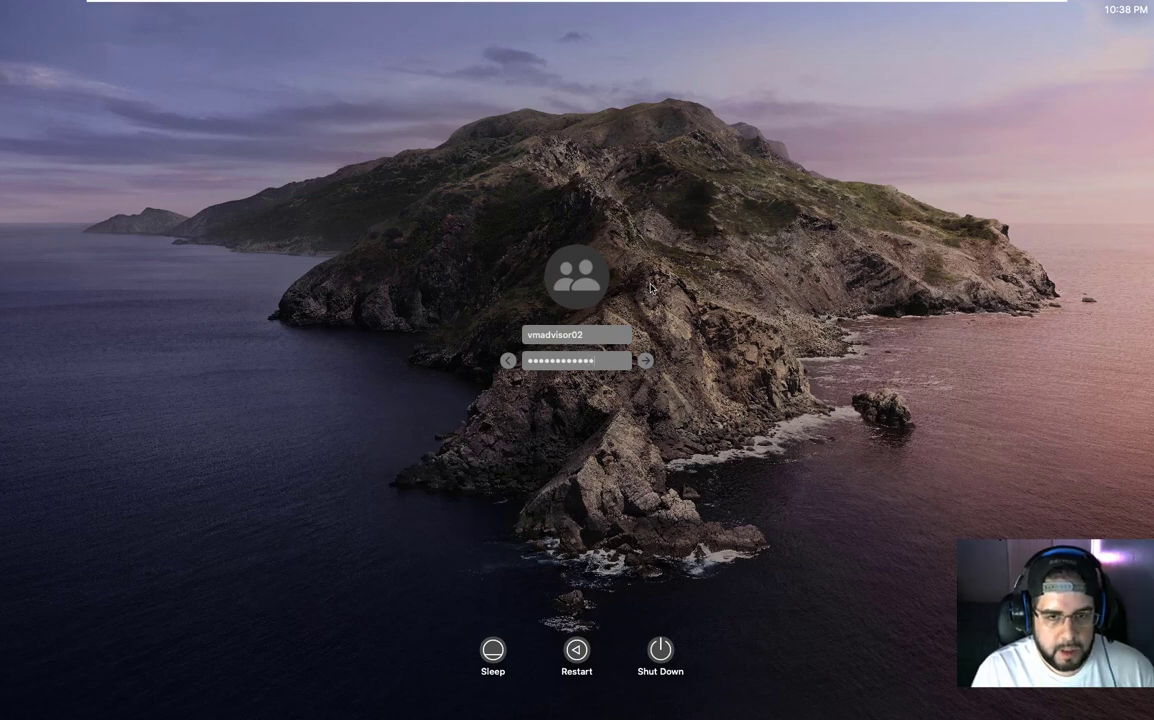
key("Return")
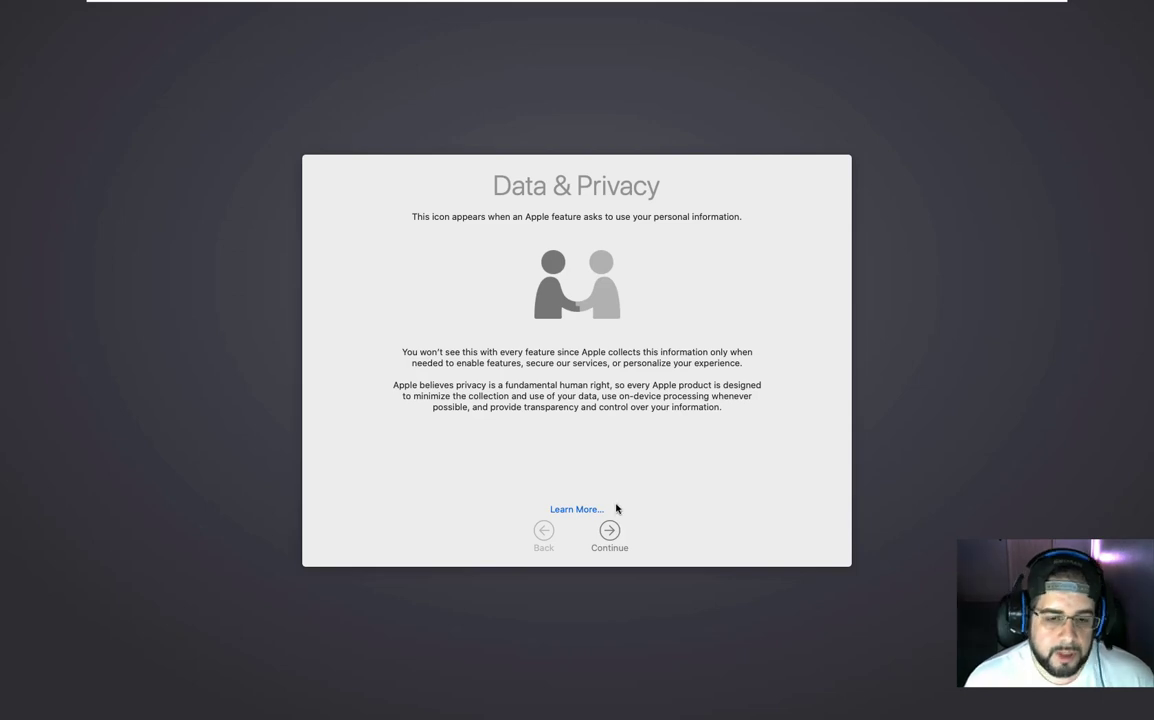
Pass Data & Privacy, keep Ask Siri, choose Not Now for audio sharing, and pick Dark
left_click(610, 530)
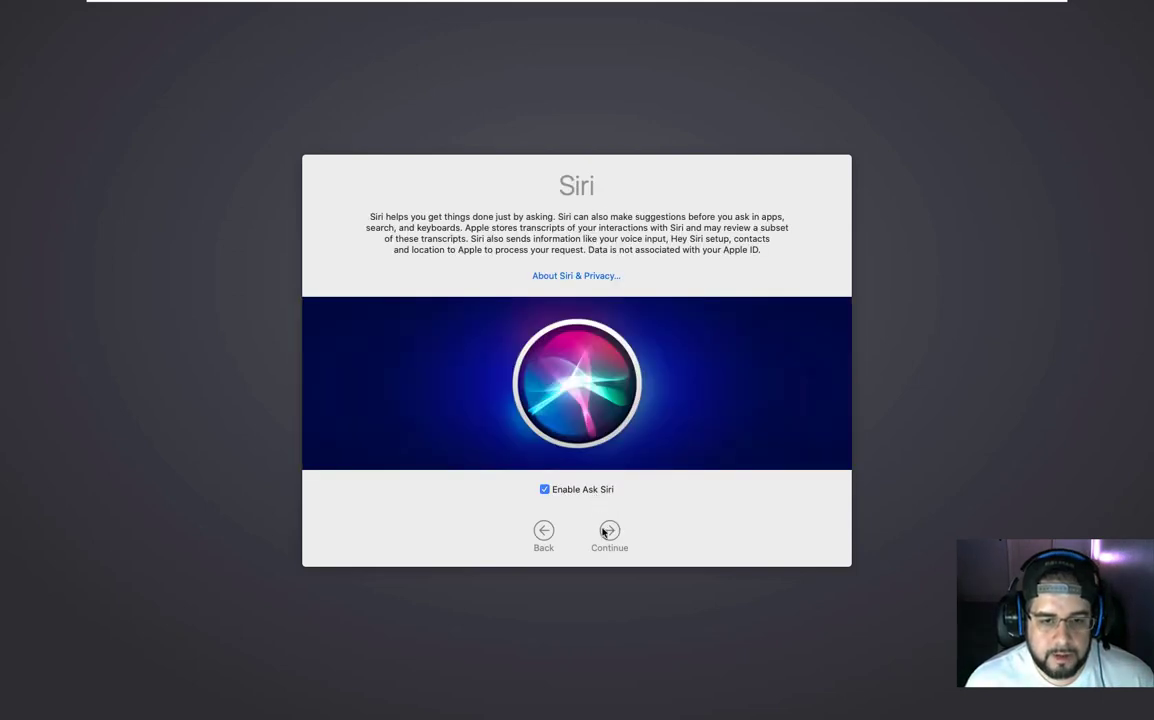
left_click(610, 531)
left_click(552, 503)
left_click(610, 531)
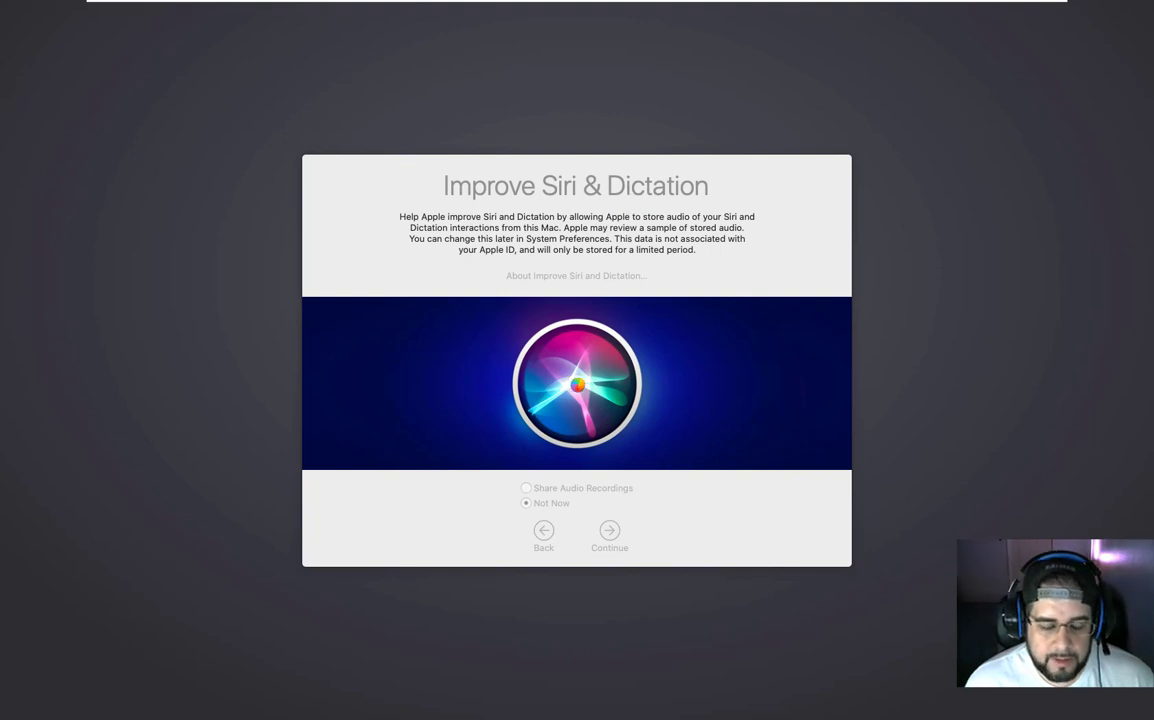
left_click(585, 317)
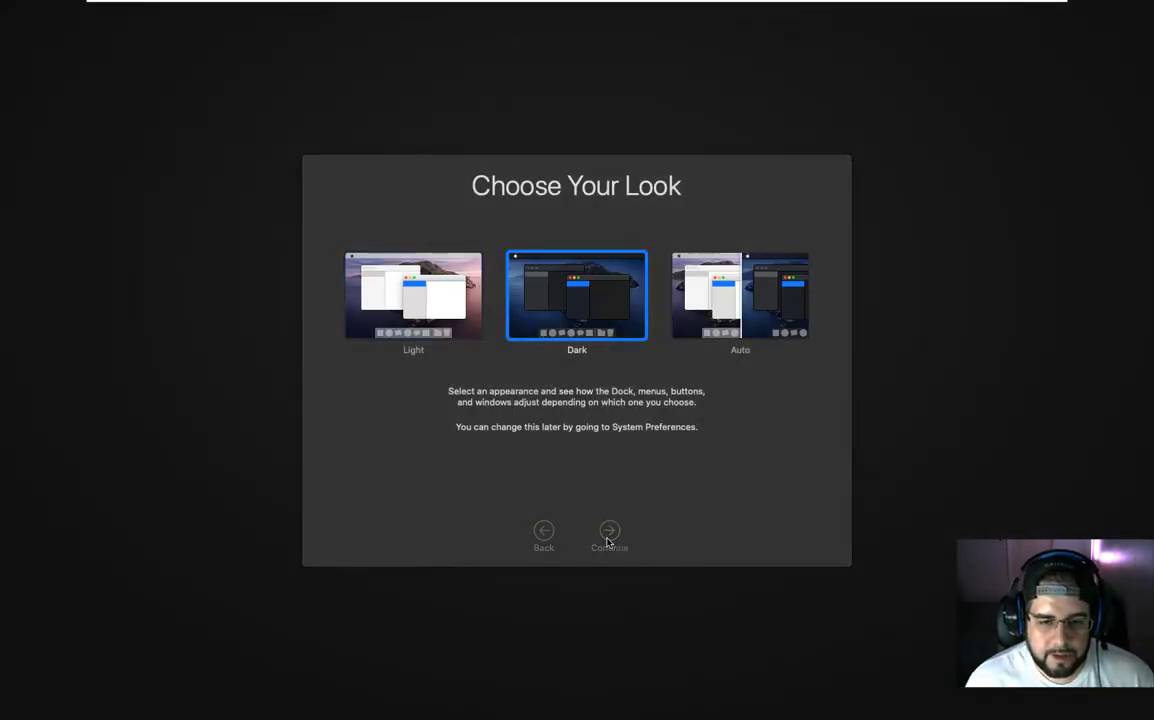
left_click(609, 535)
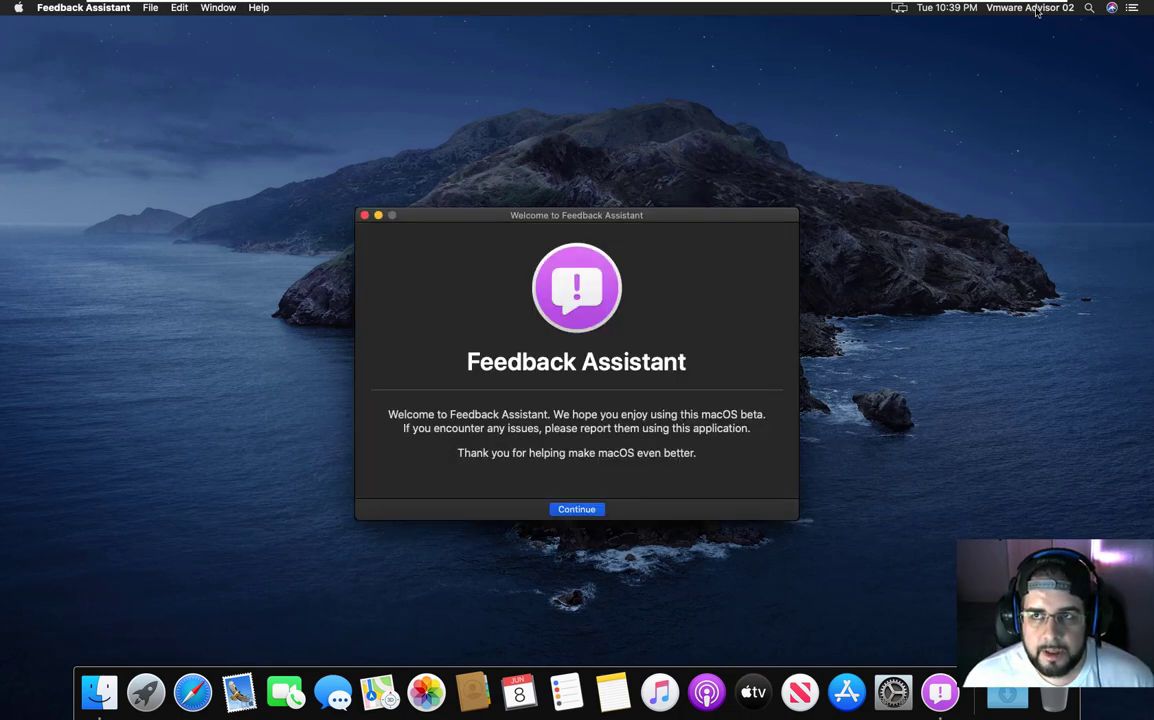
Close Feedback Assistant and review the signed-in network user in Users & Groups
left_click(365, 215)
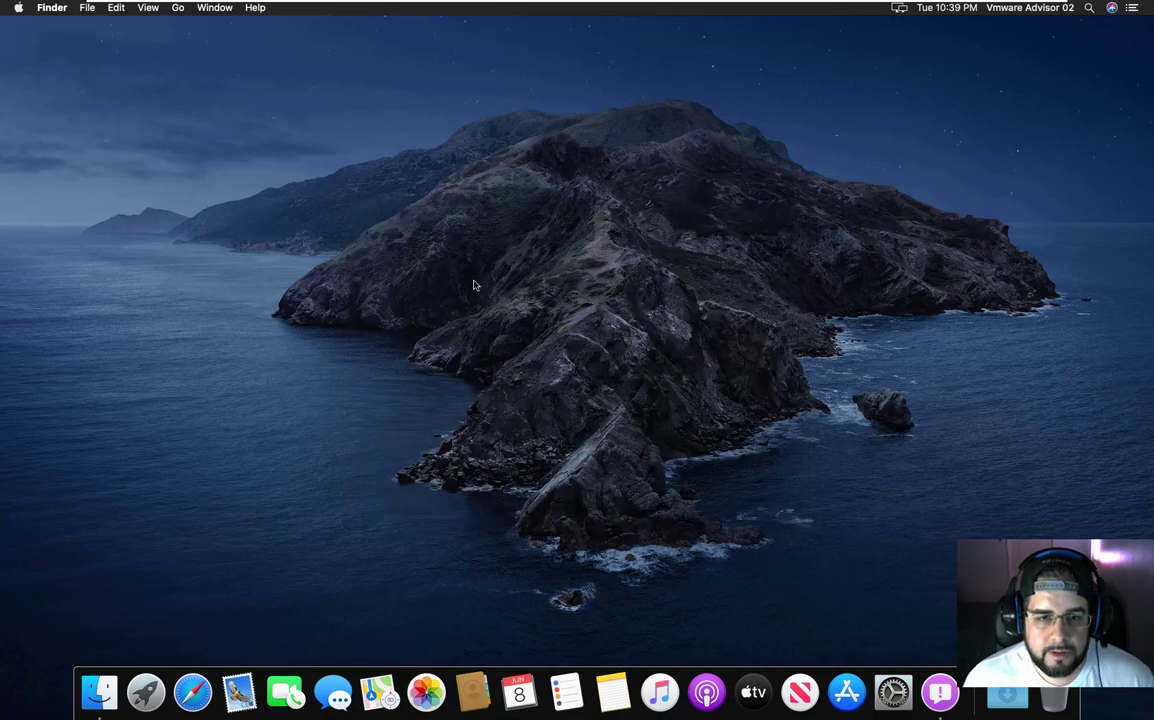
left_click(893, 692)
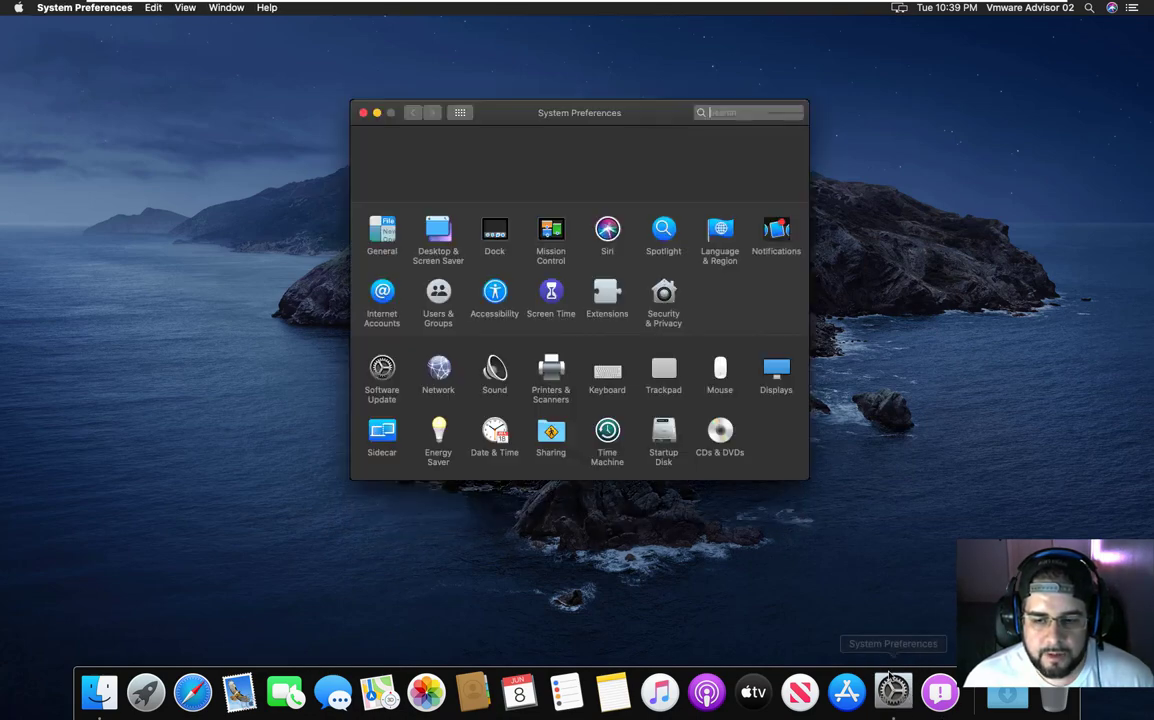
left_click(438, 300)
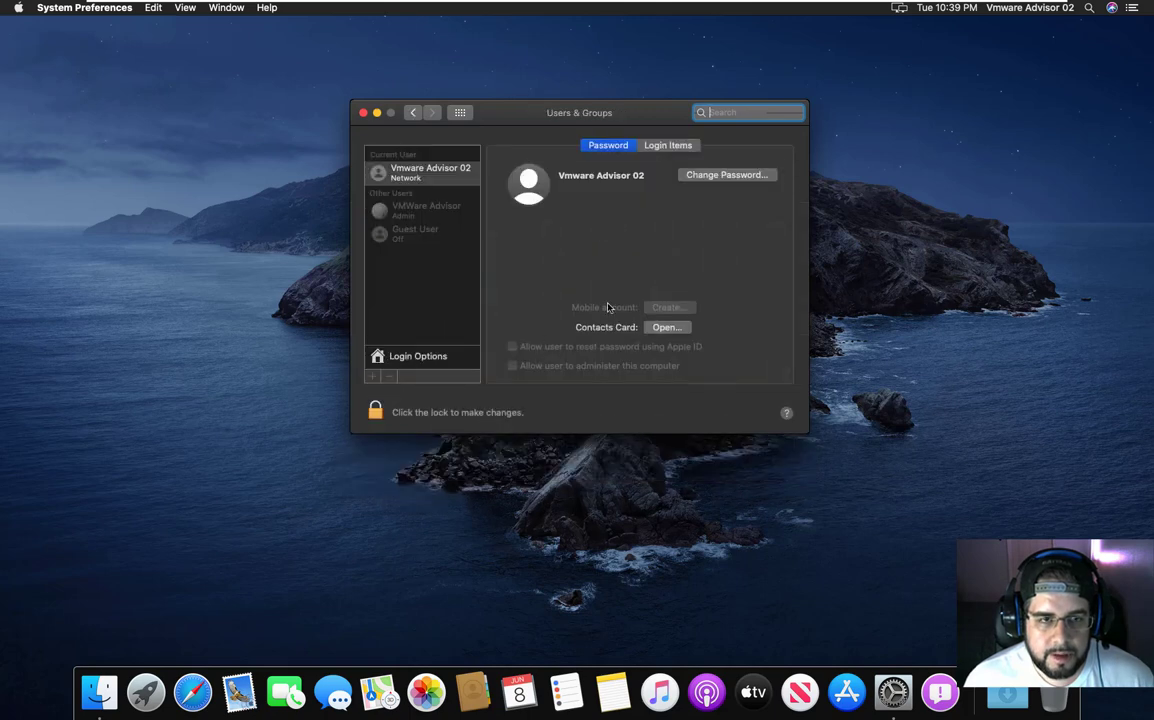
left_click(435, 176)
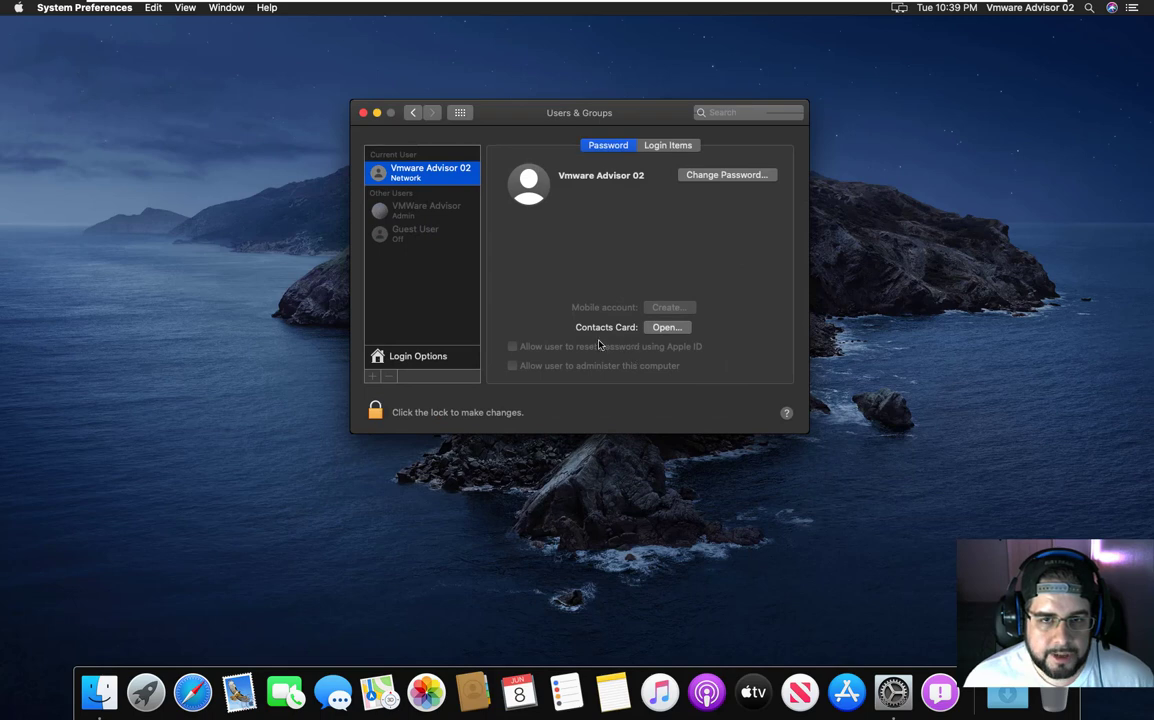
left_click(668, 145)
left_click(608, 145)
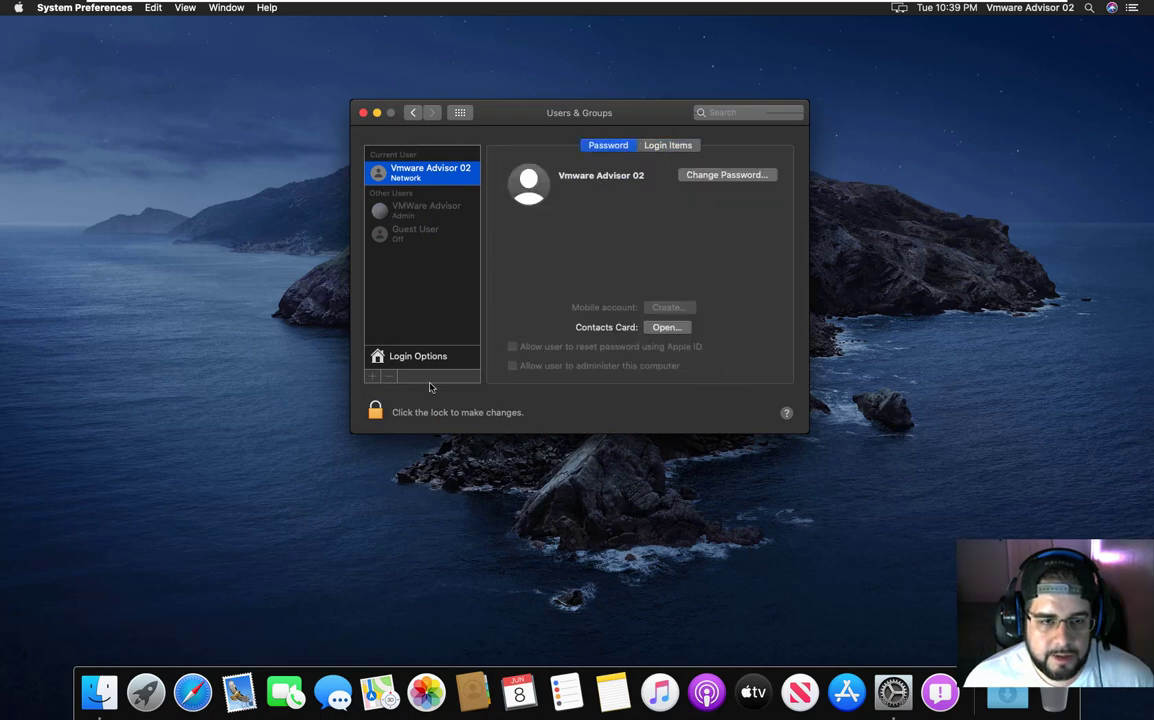
Show Login Options with server VMWAREADVISOR, keeping Full Name for fast user switching
left_click(395, 356)
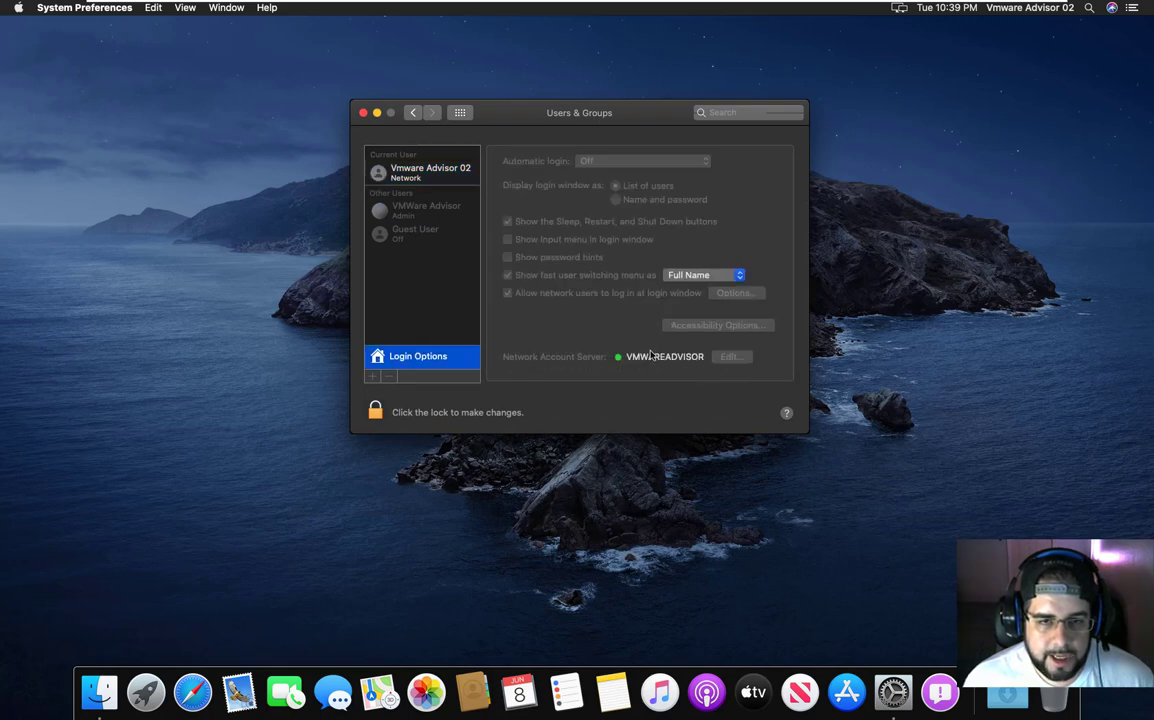
left_click(700, 275)
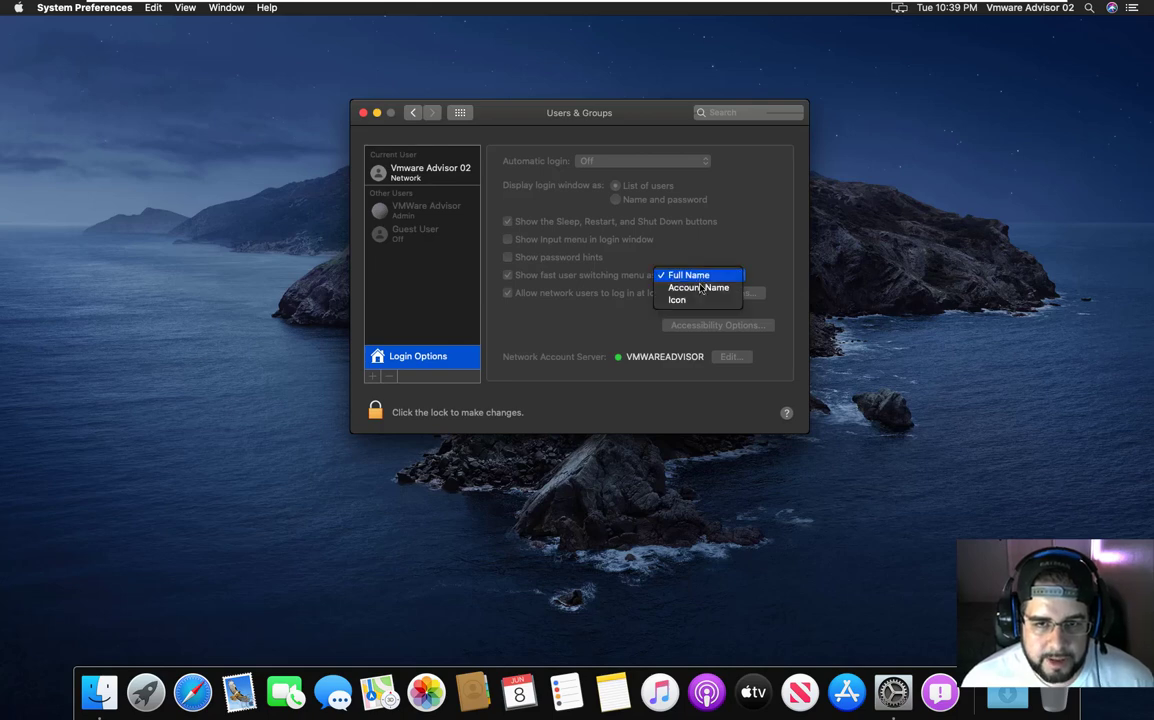
left_click(703, 283)
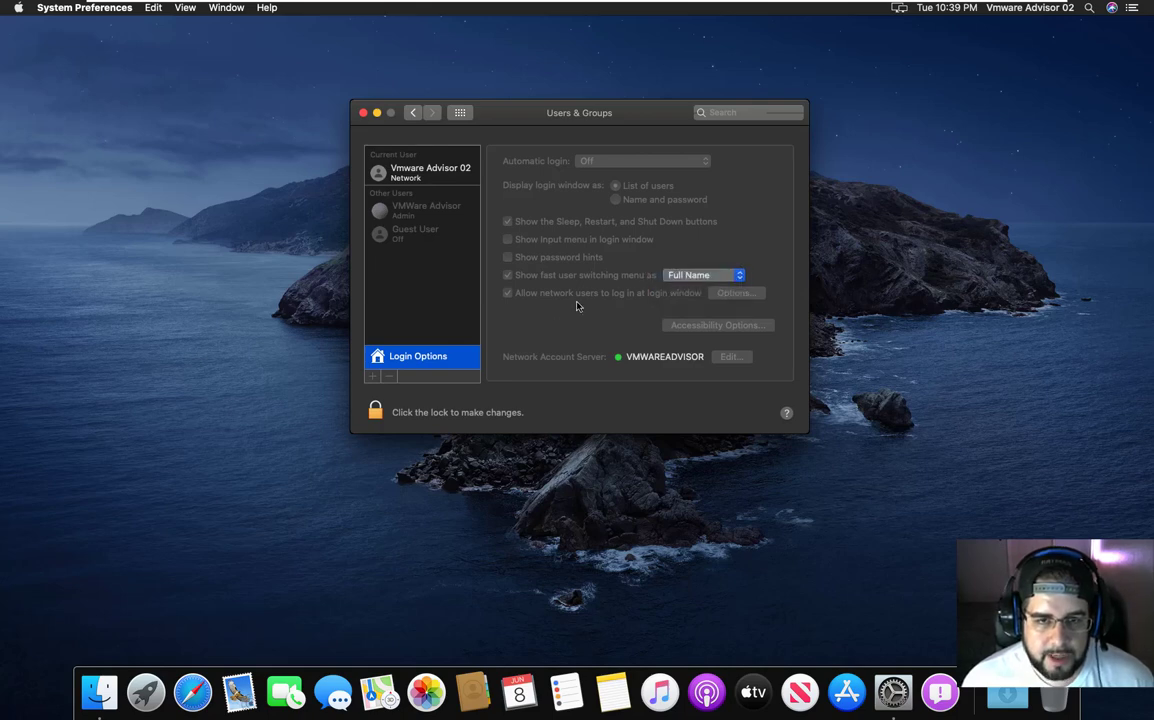
left_click(412, 416)
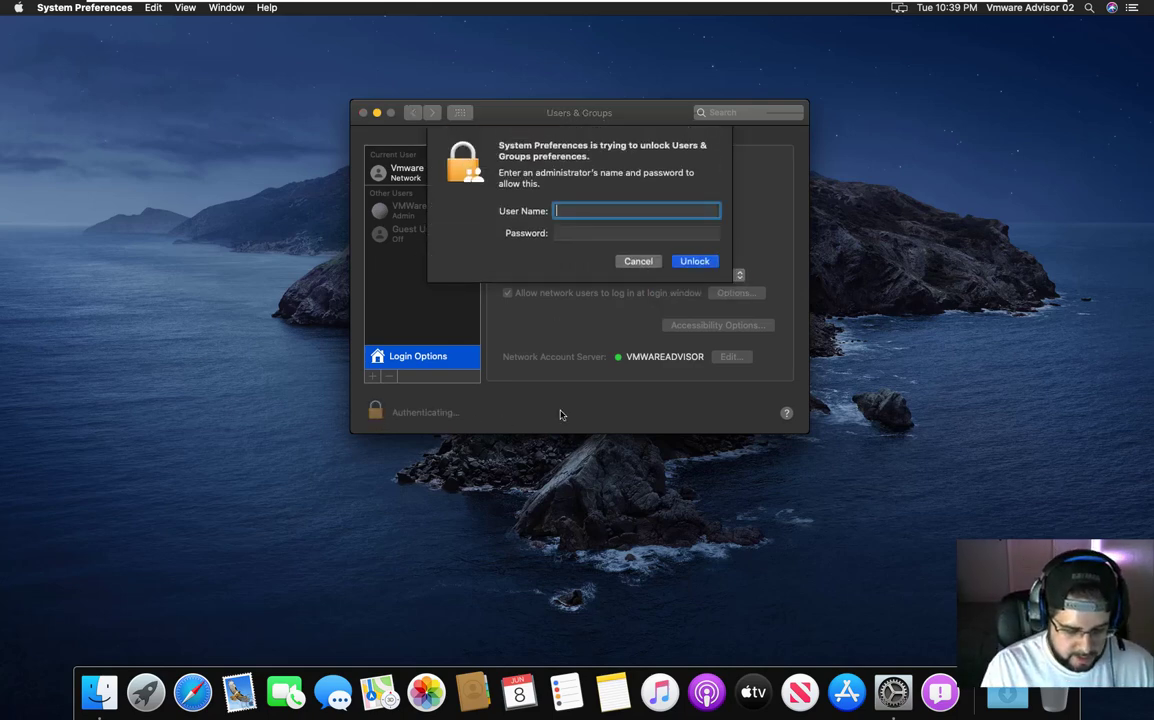
type("vmadvisor")
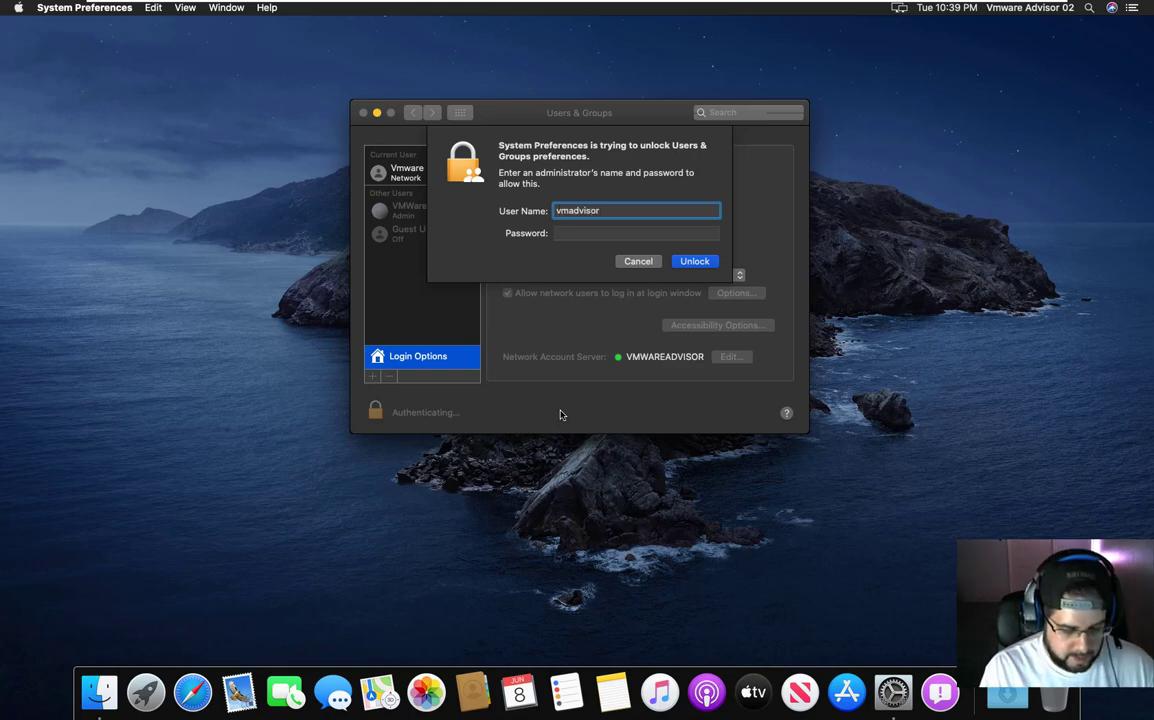
key("Tab")
type("••")
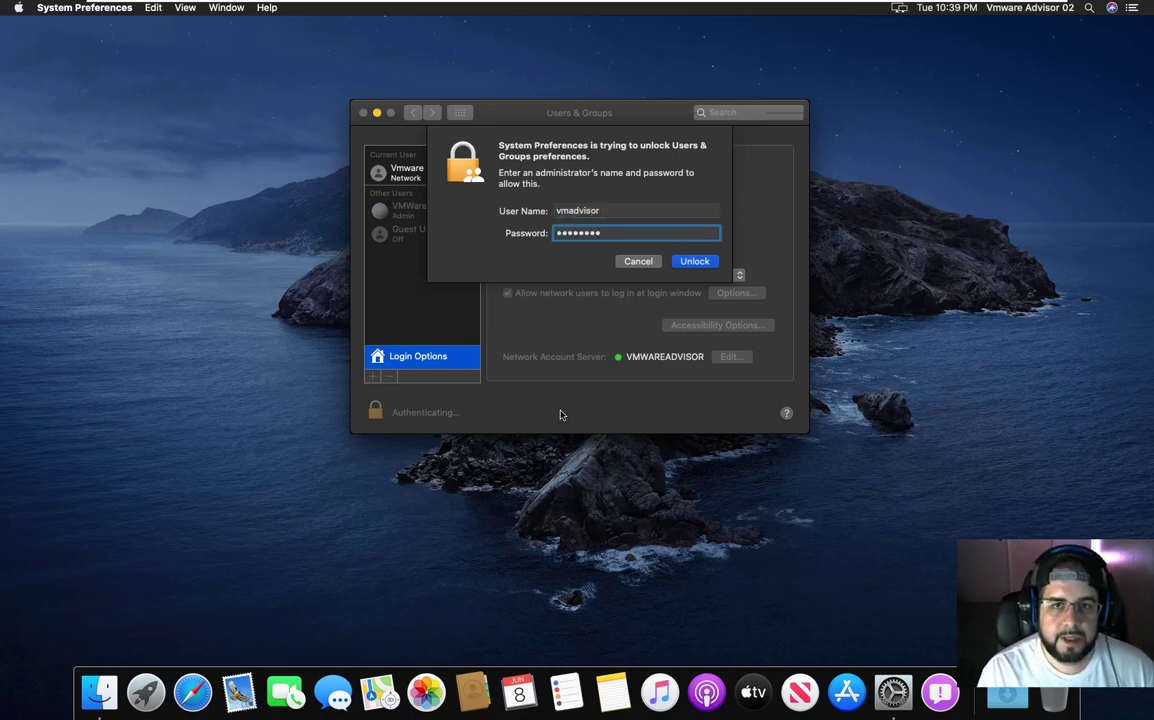
left_click(688, 260)
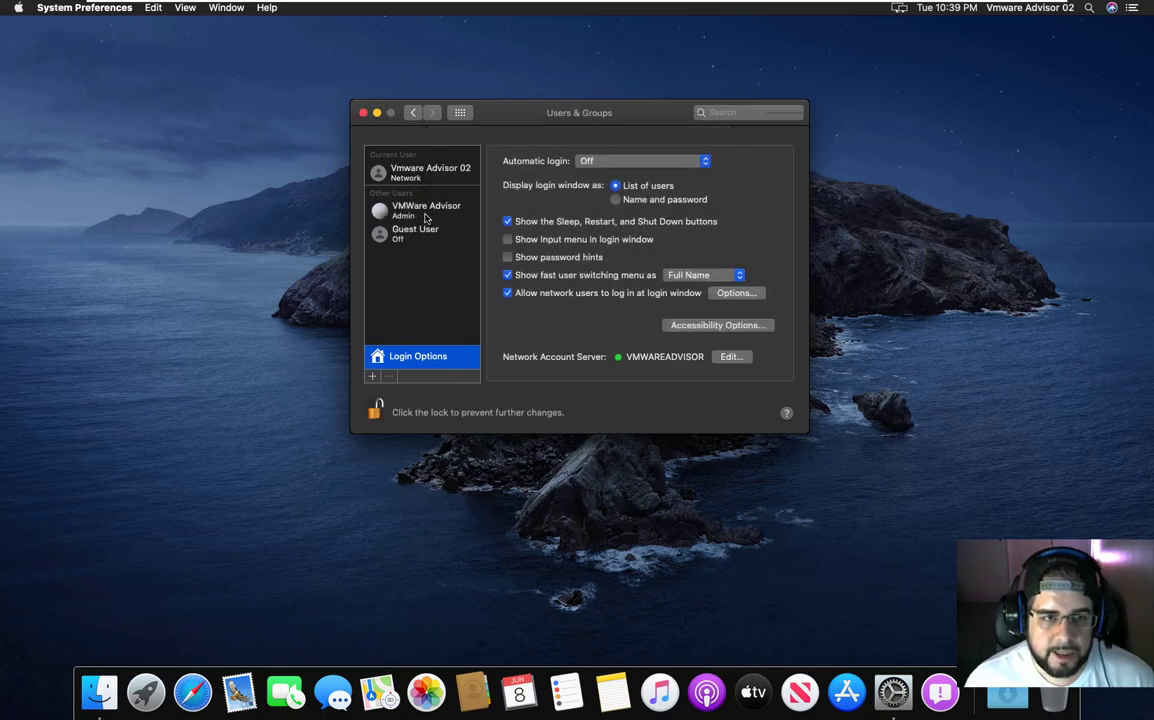
left_click(426, 212)
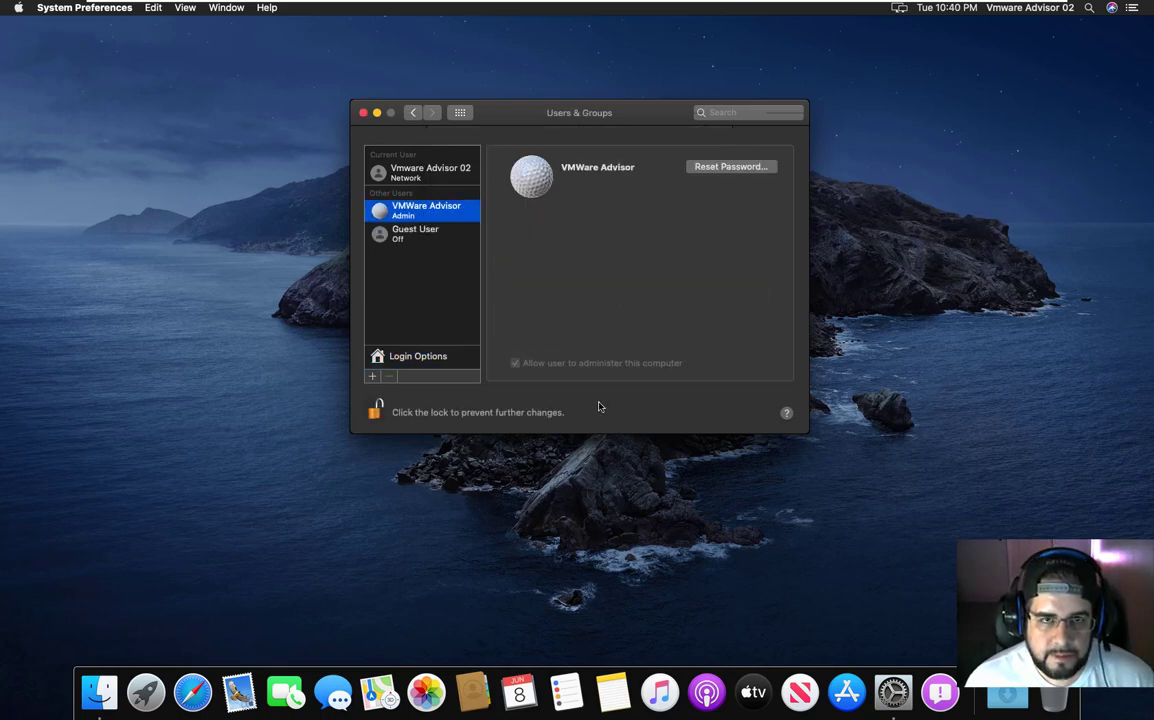
left_click(420, 356)
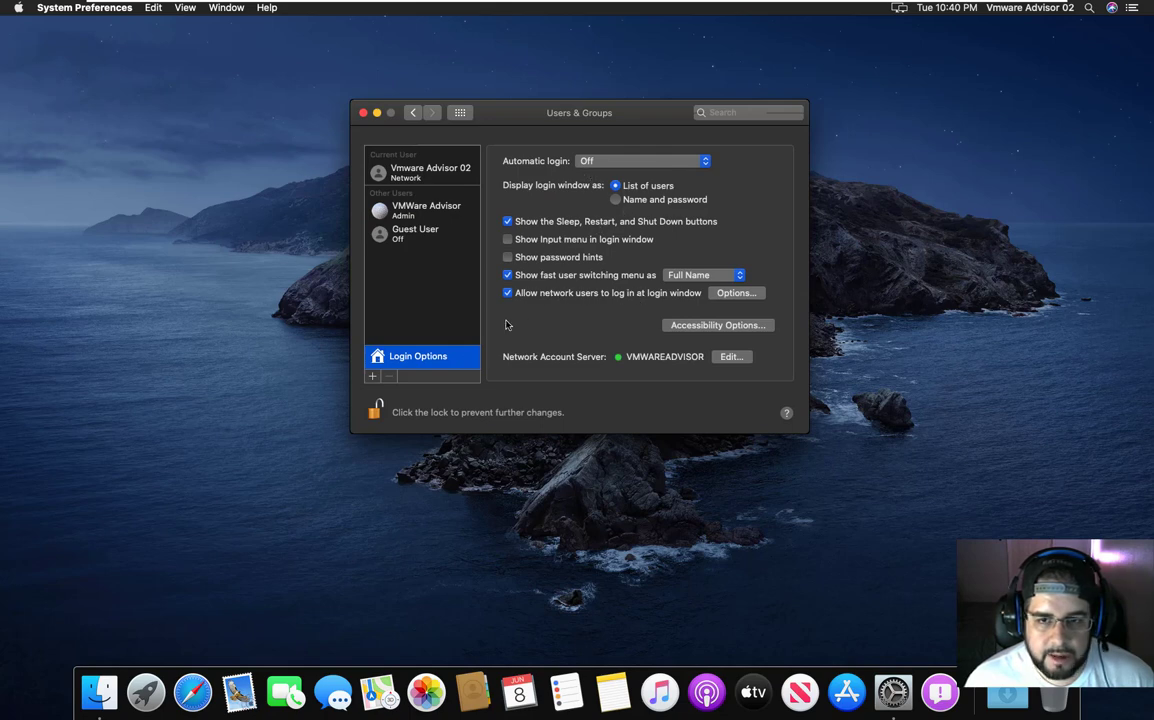
left_click(374, 410)
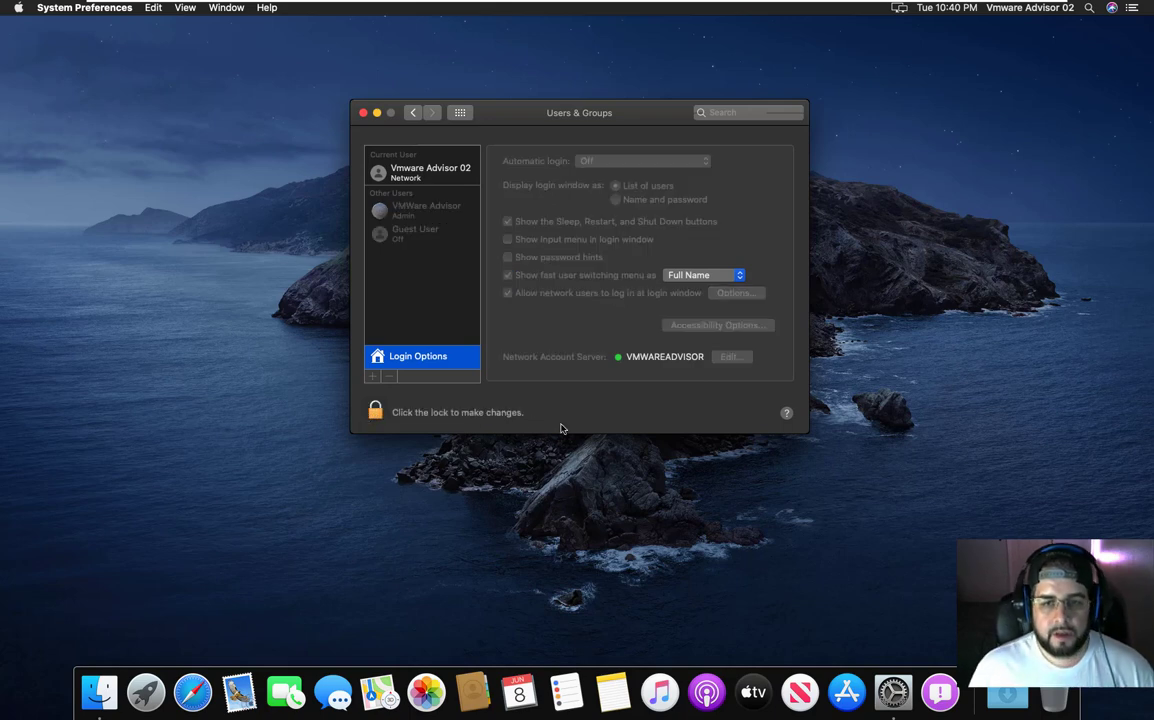